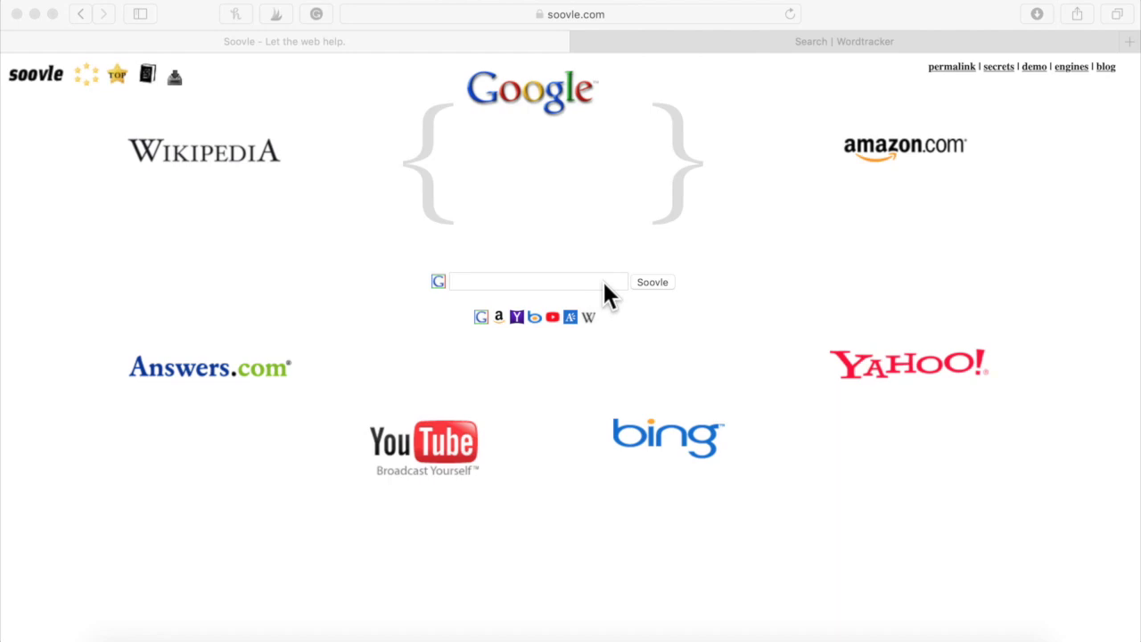
Search Soovle for 'clash of clans' and scroll through the suggestions from every engine.
click(604, 285)
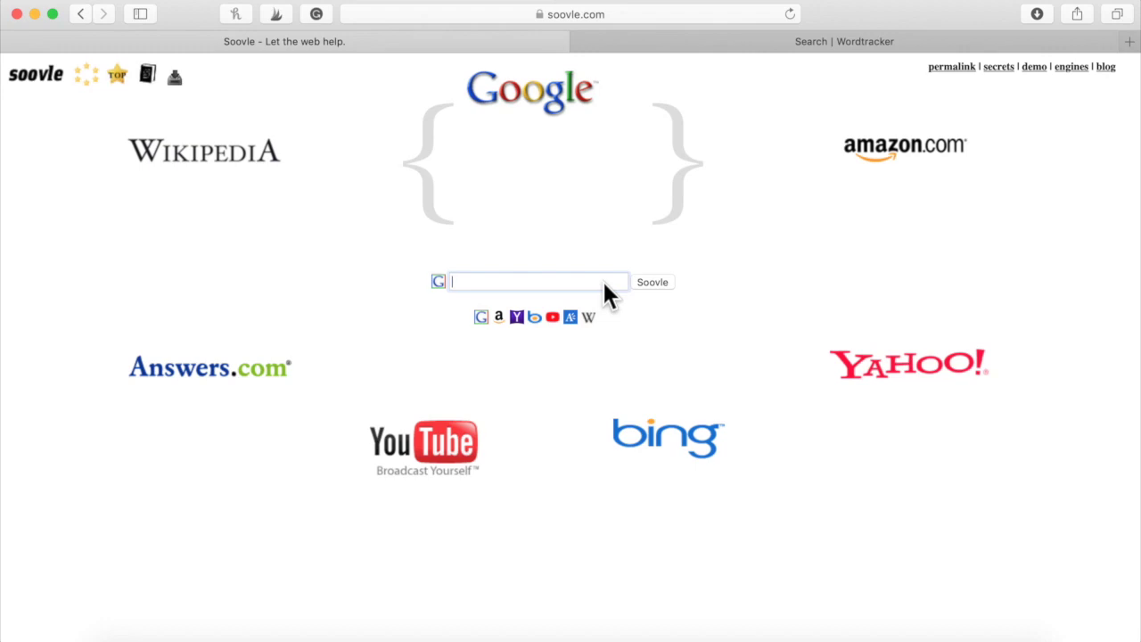
text(clash)
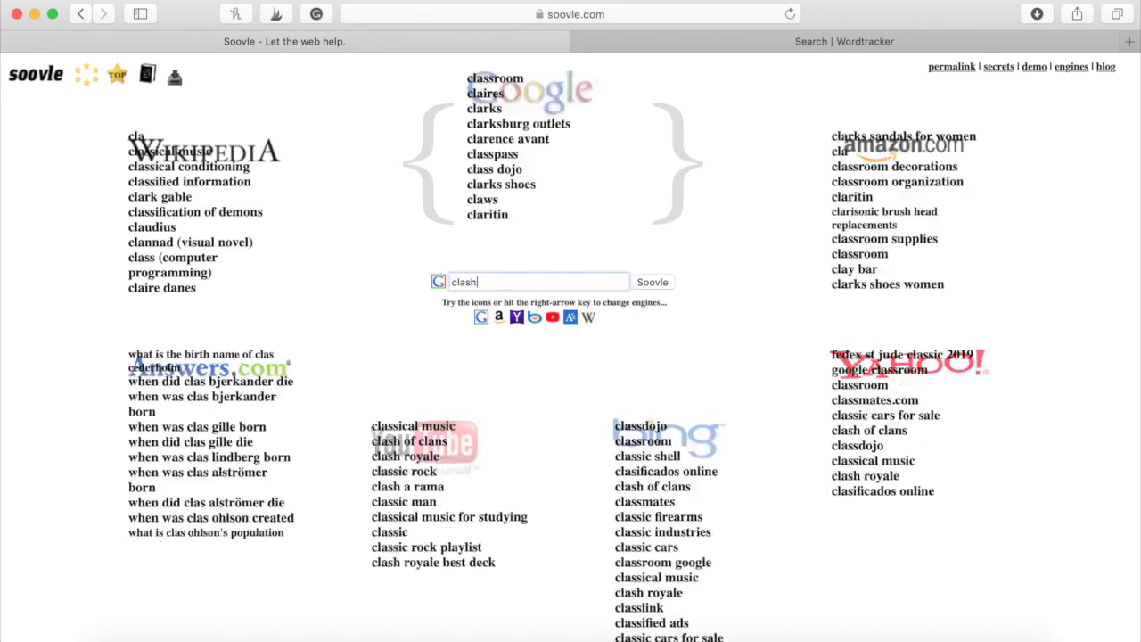
text( of clans)
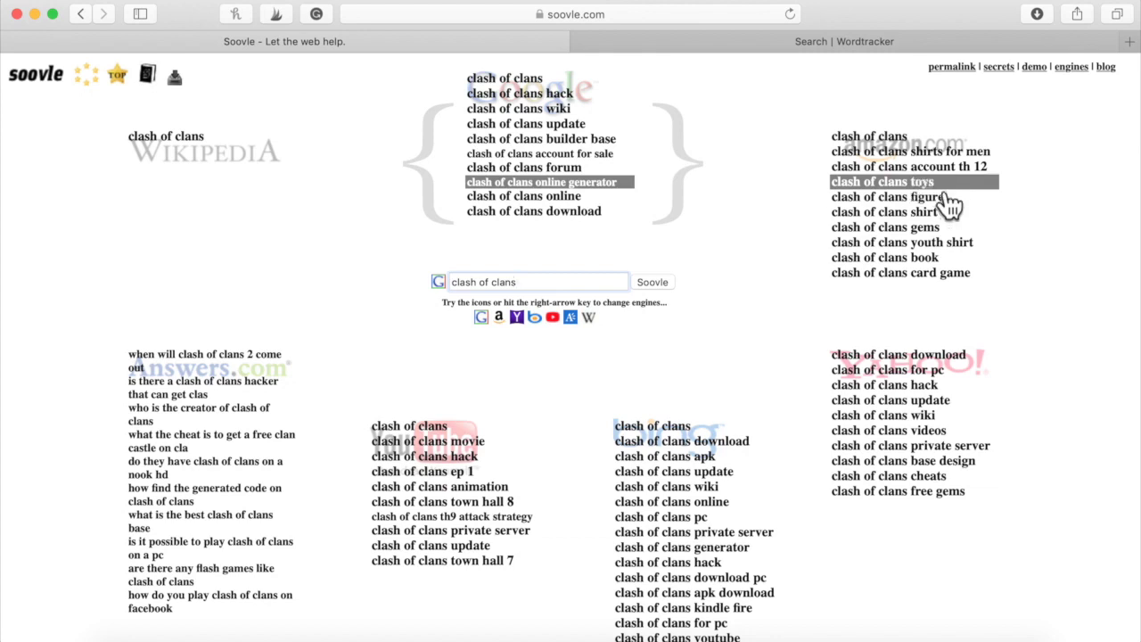
scroll(950, 206, down, 2)
scroll(949, 204, down, 1)
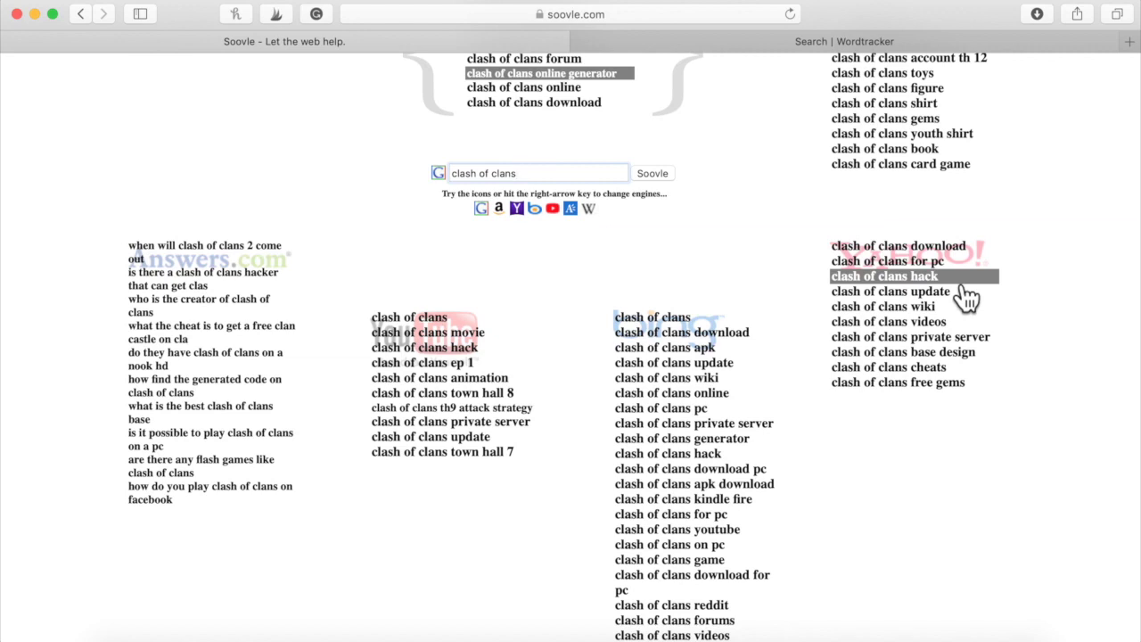
scroll(493, 348, up, 1)
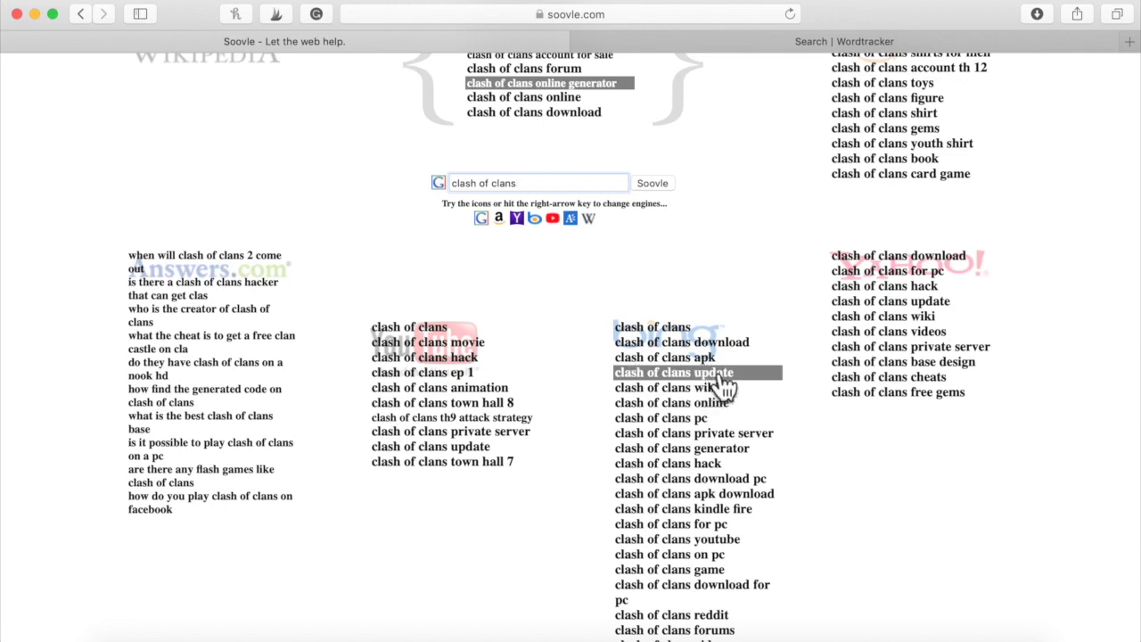
scroll(729, 401, up, 2)
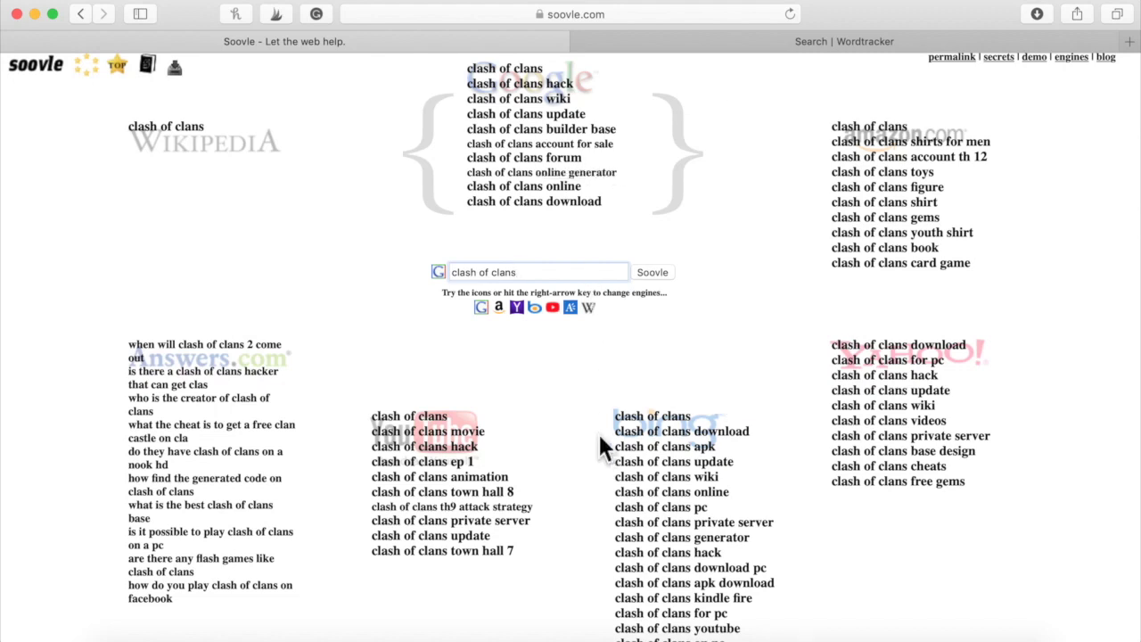
scroll(602, 323, down, 2)
scroll(601, 322, down, 2)
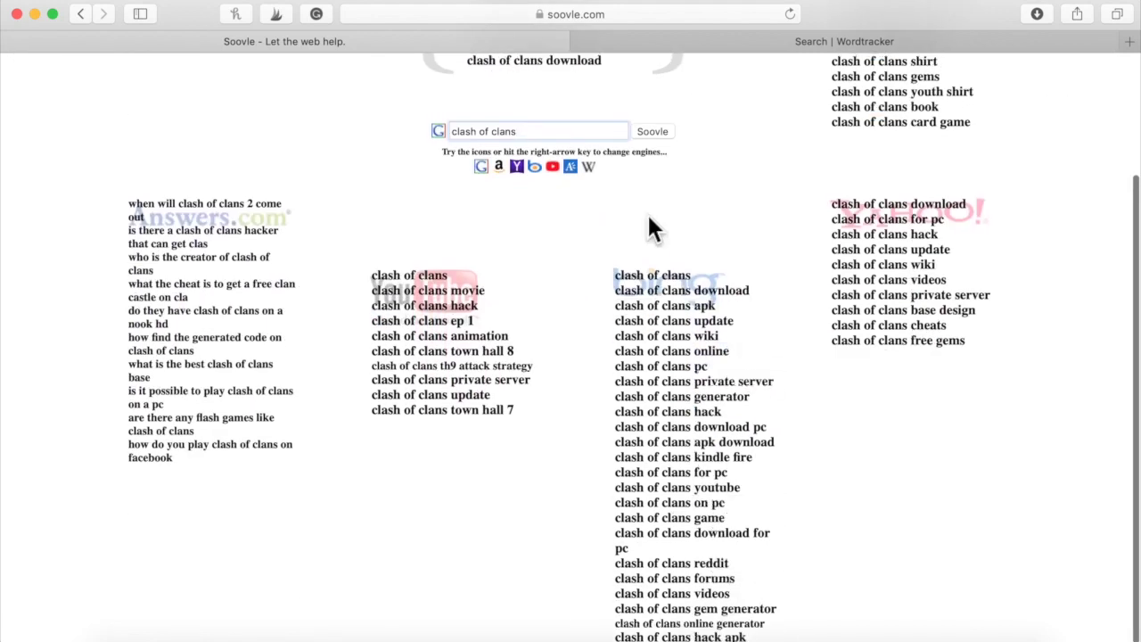
scroll(649, 225, down, 1)
scroll(648, 217, up, 1)
Replace the Soovle search with 'weight loss', view the new suggestions, then reselect the term.
triple_click(571, 132)
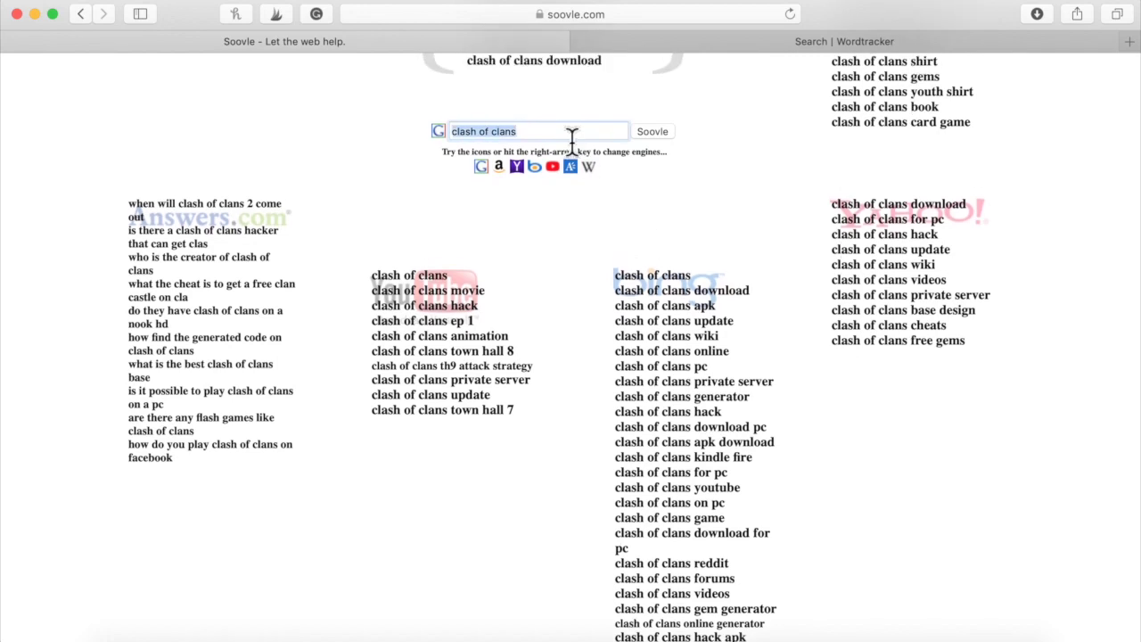
text(weight loss)
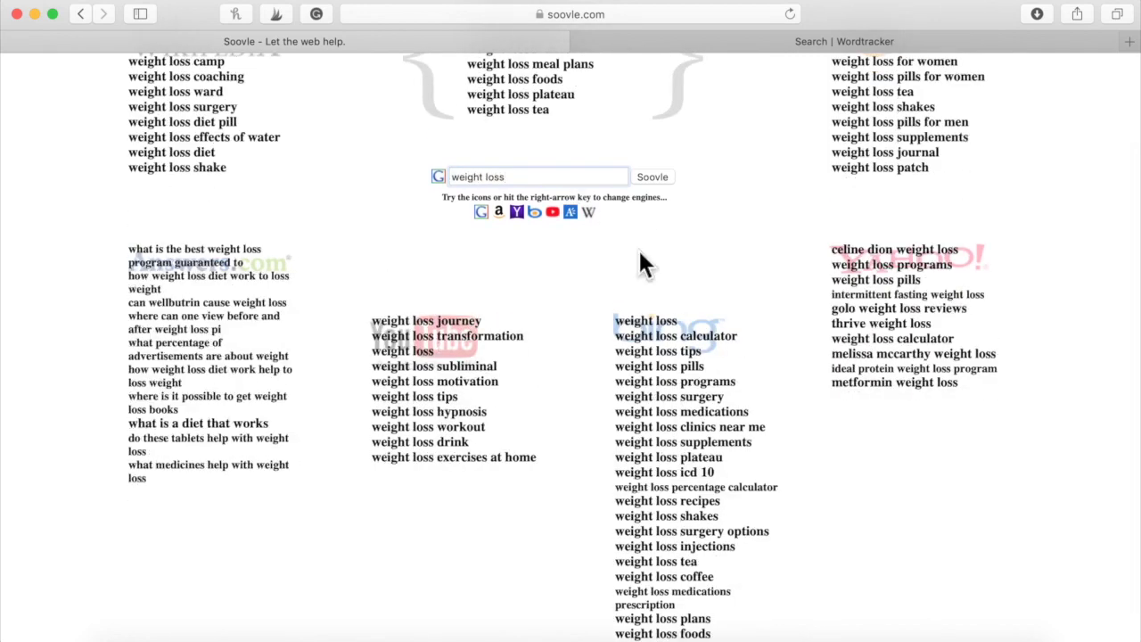
scroll(638, 247, up, 5)
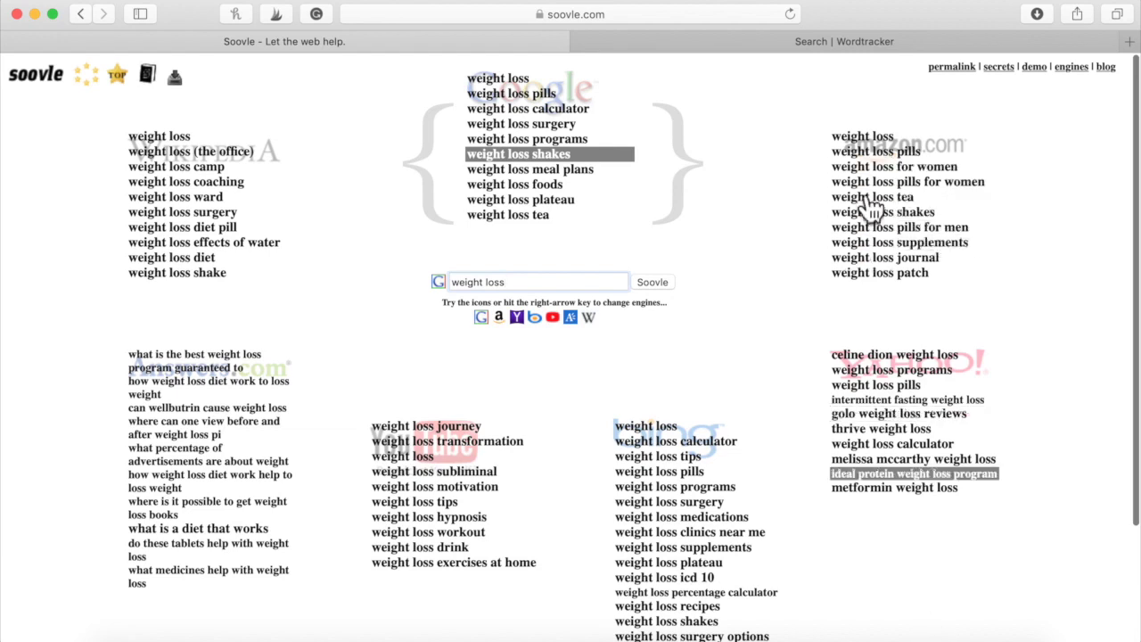
double_click(550, 285)
triple_click(550, 285)
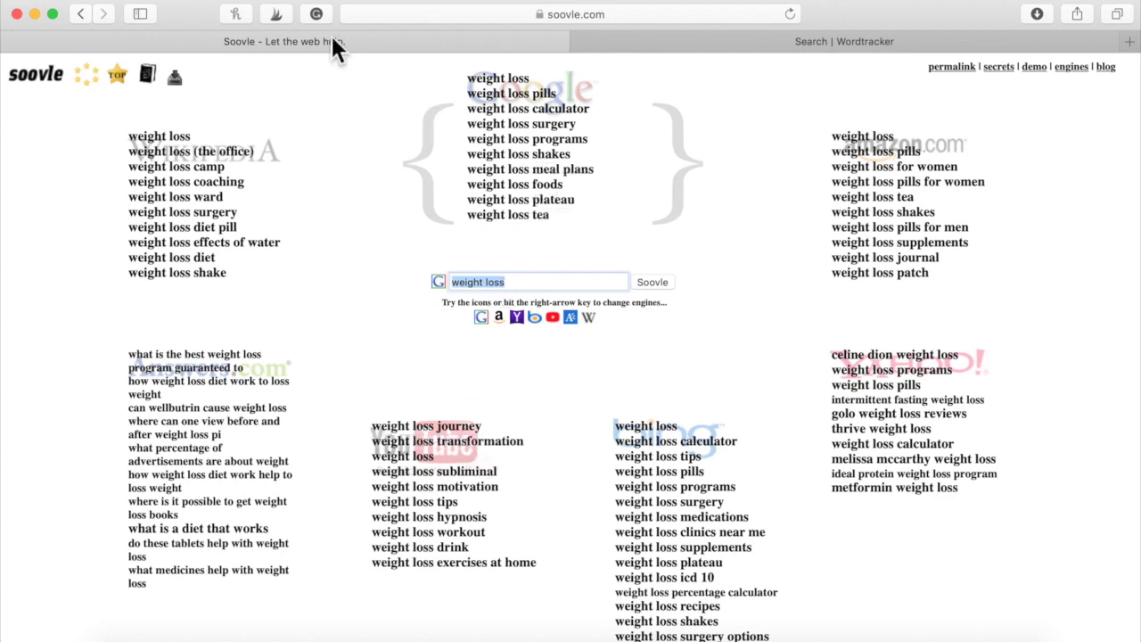
Search Wordtracker for 'clash of clans' with territory United States, listing 332 keywords.
click(622, 41)
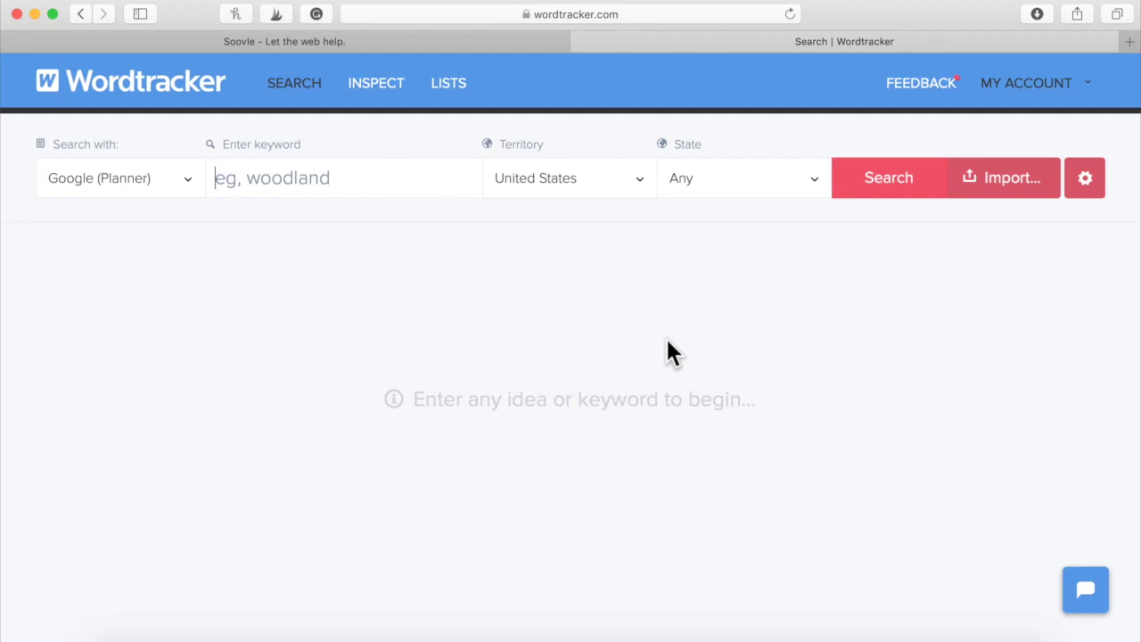
text(clash of clasn)
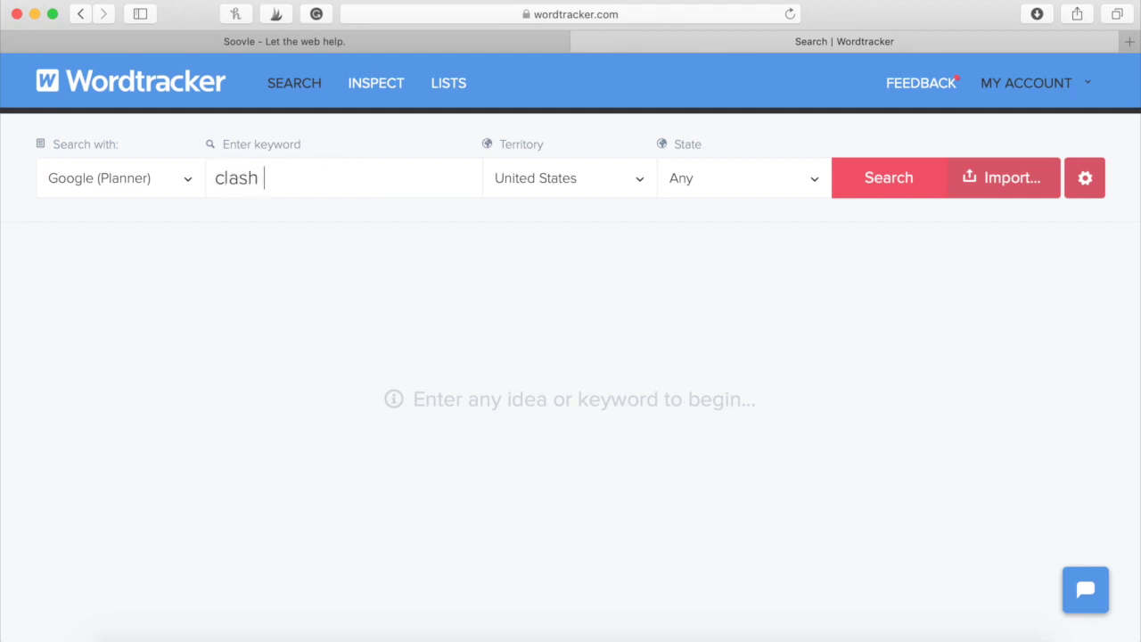
key(BackSpace)
key(BackSpace)
text(ns)
click(626, 191)
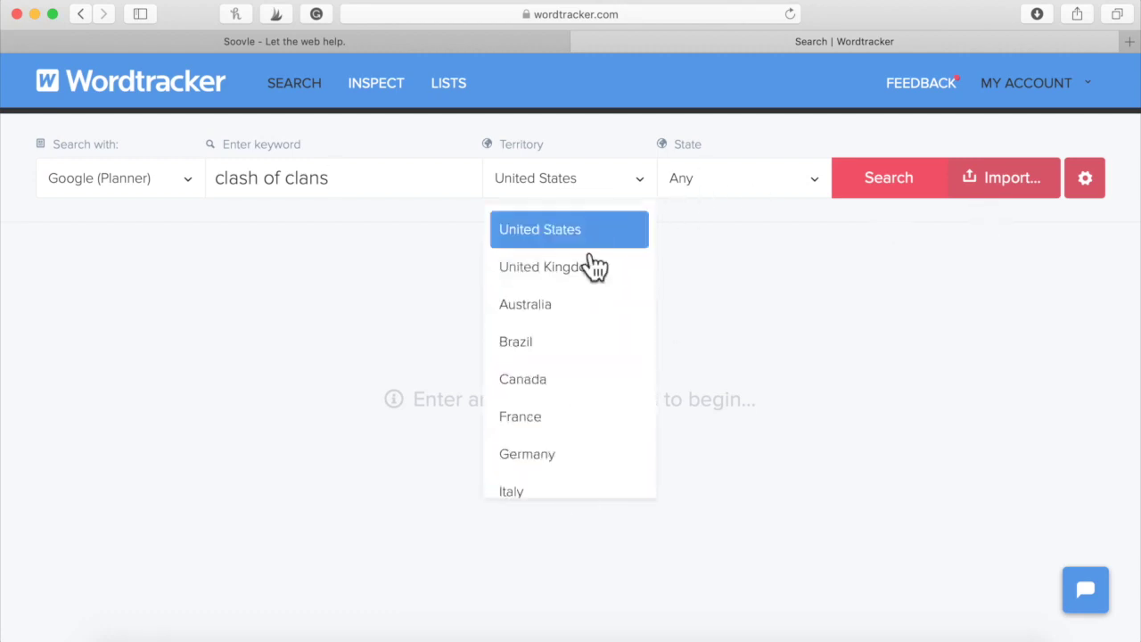
click(766, 297)
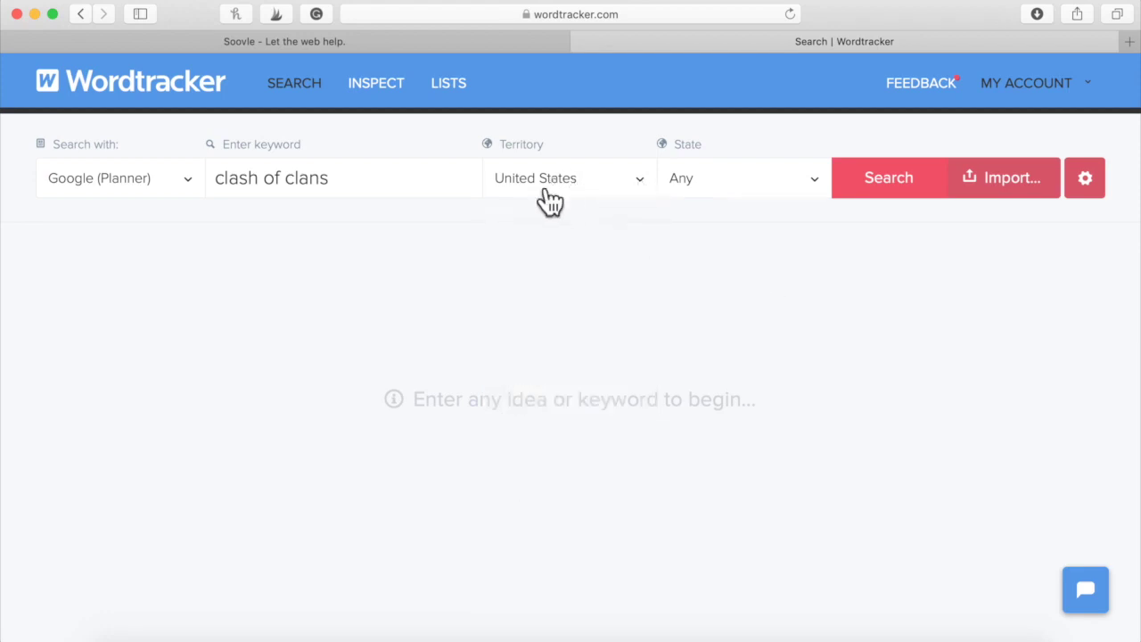
click(622, 205)
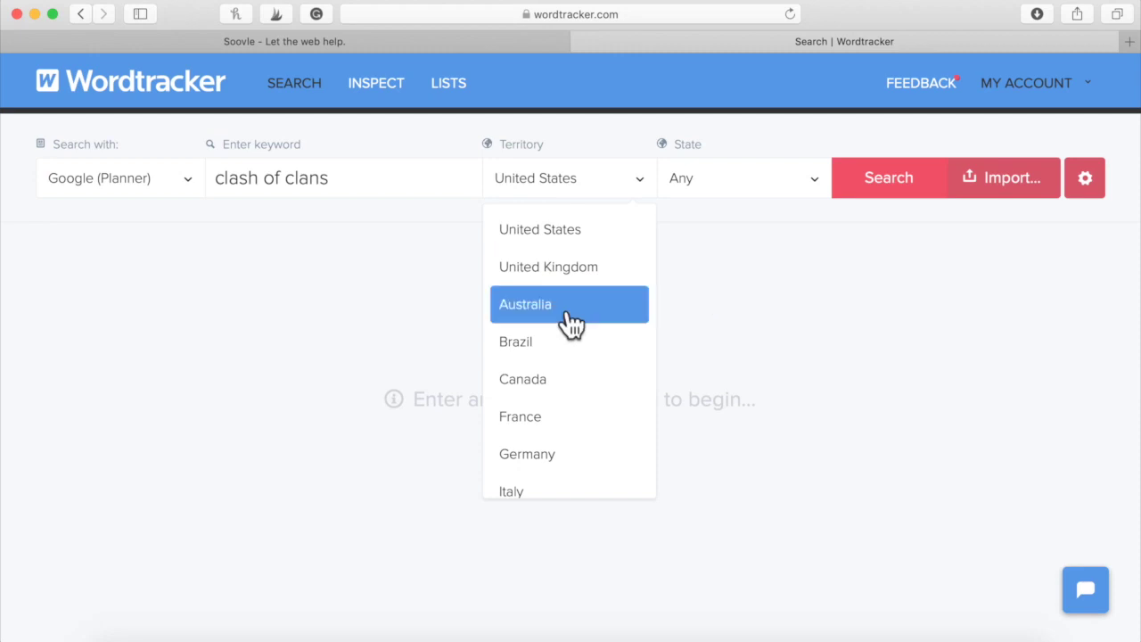
click(762, 230)
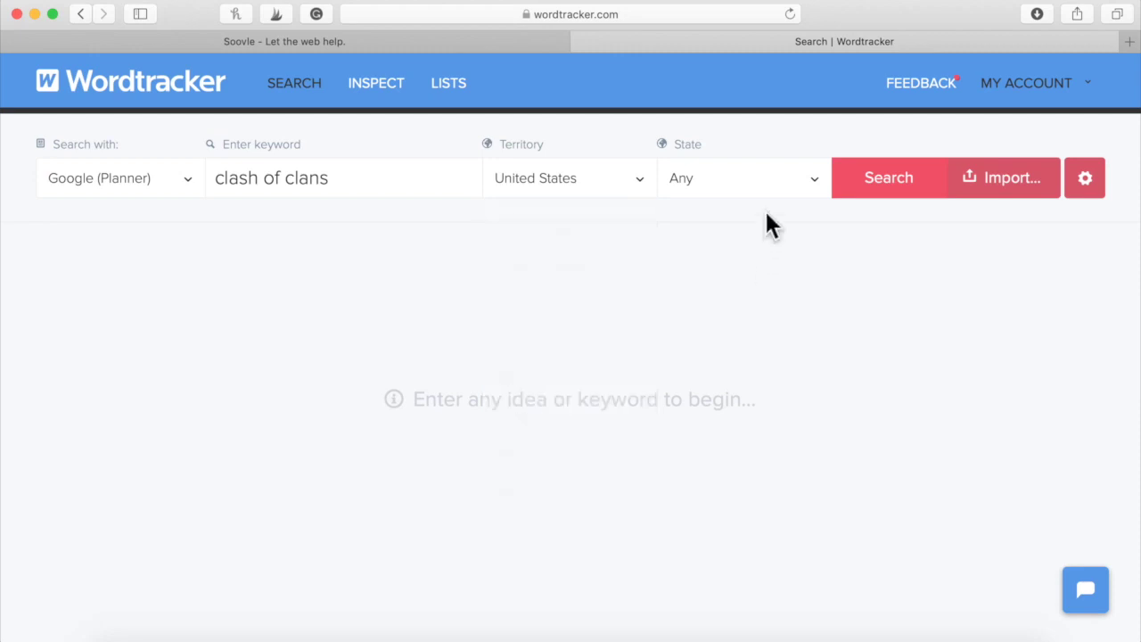
click(891, 180)
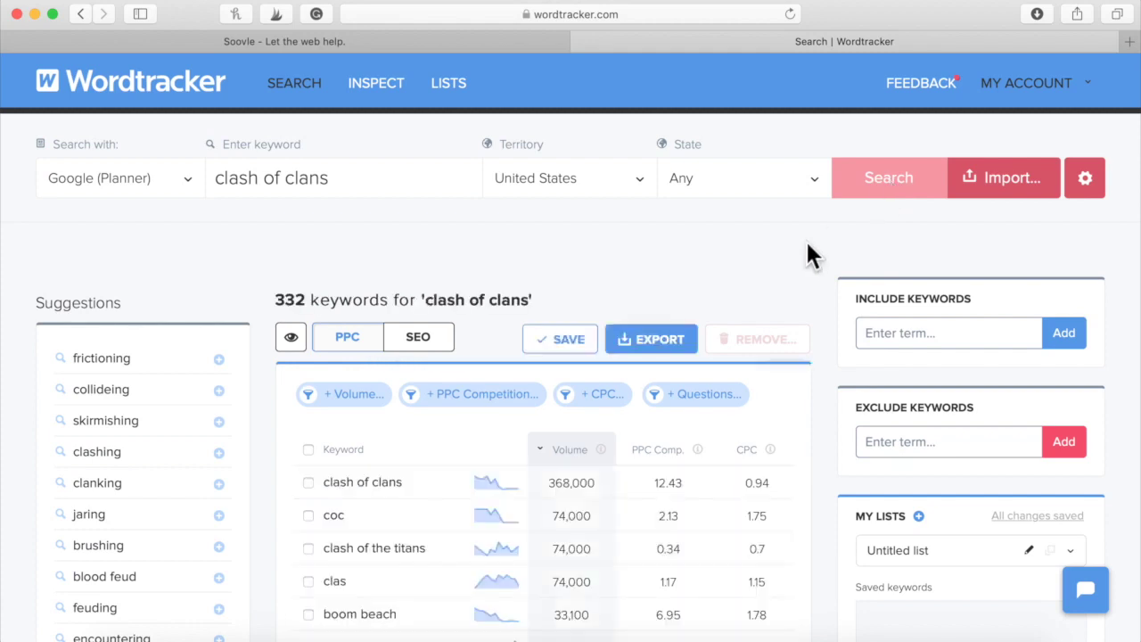
click(842, 283)
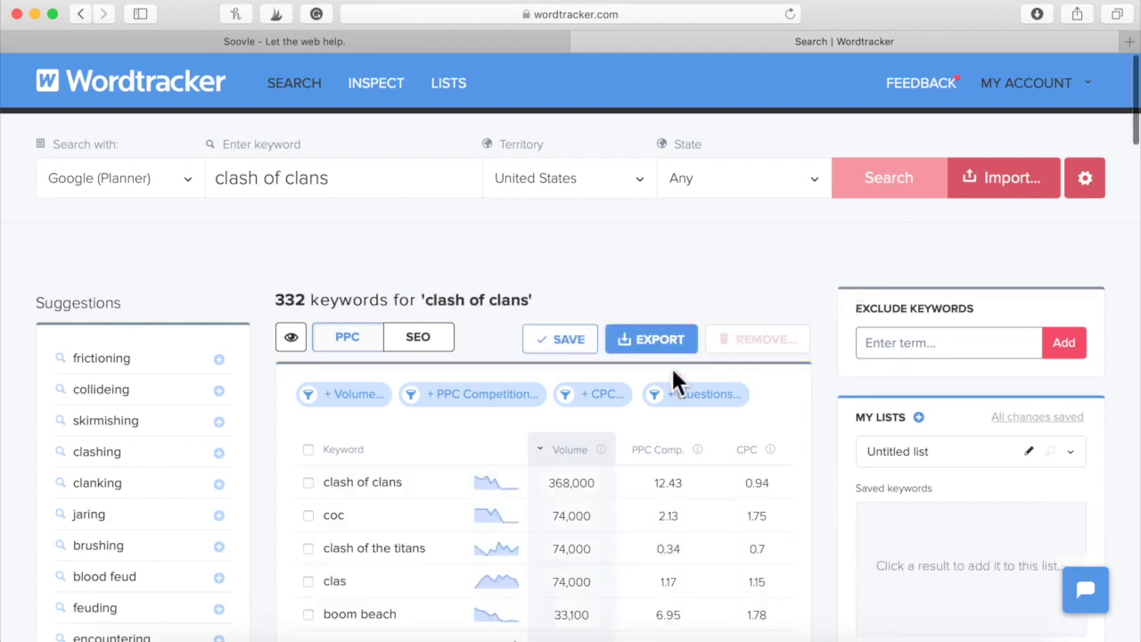
scroll(672, 371, down, 2)
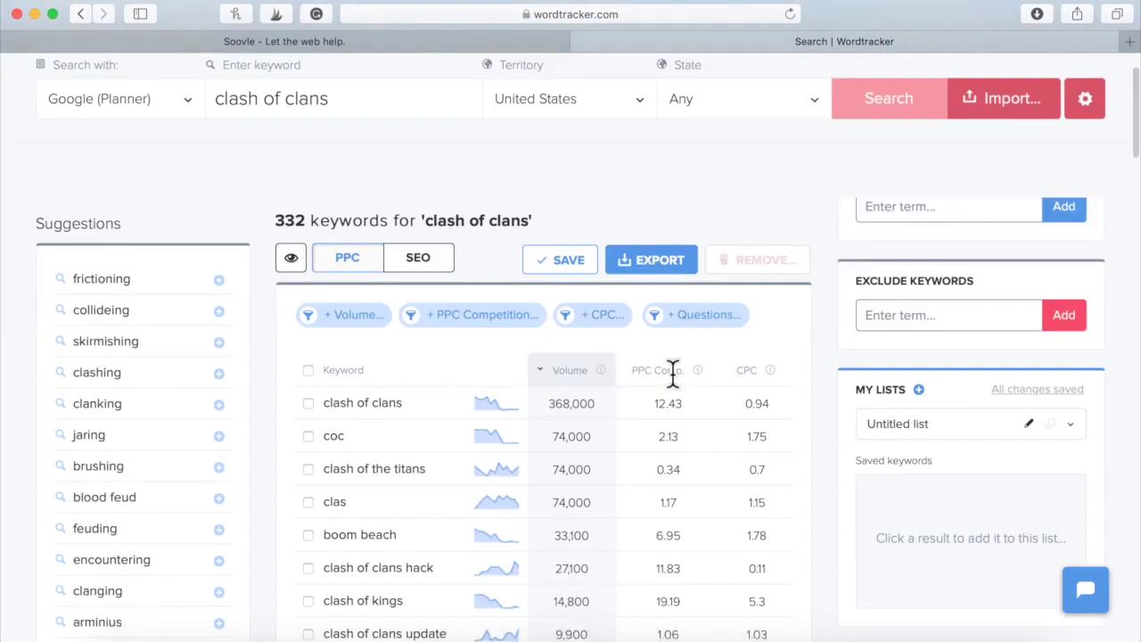
scroll(670, 343, down, 1)
scroll(675, 340, down, 1)
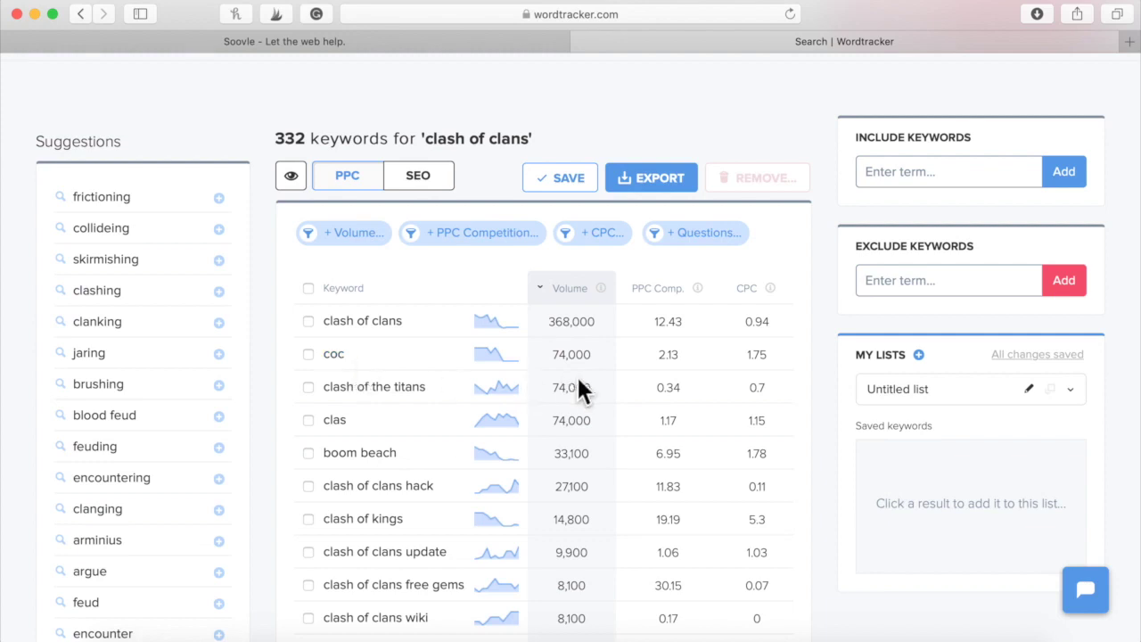
scroll(507, 392, down, 3)
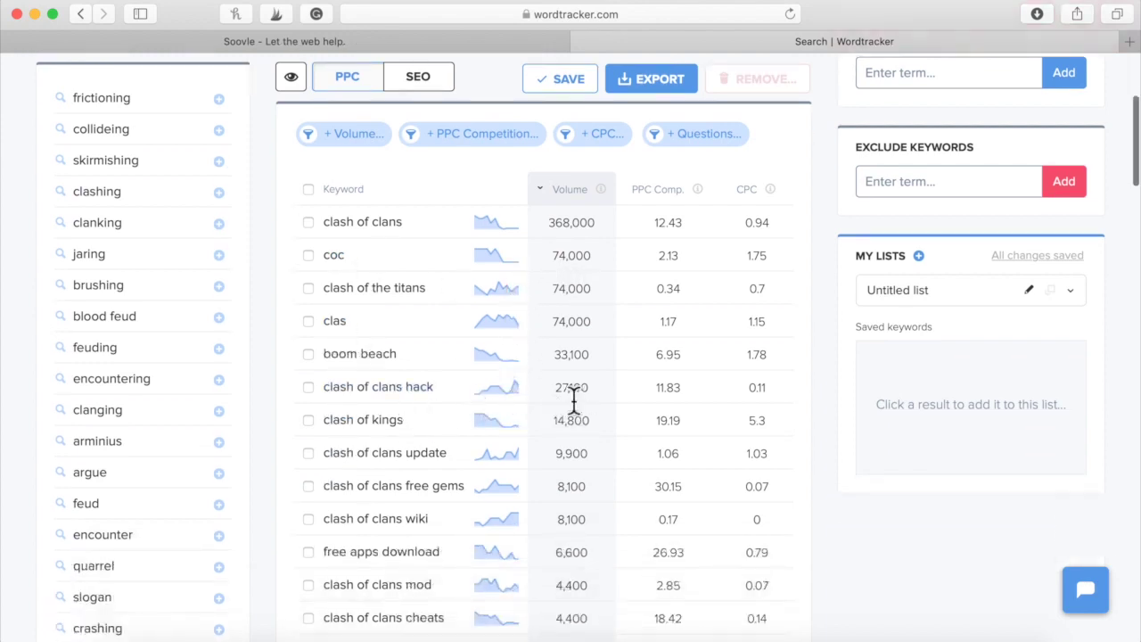
drag(601, 402, 542, 385)
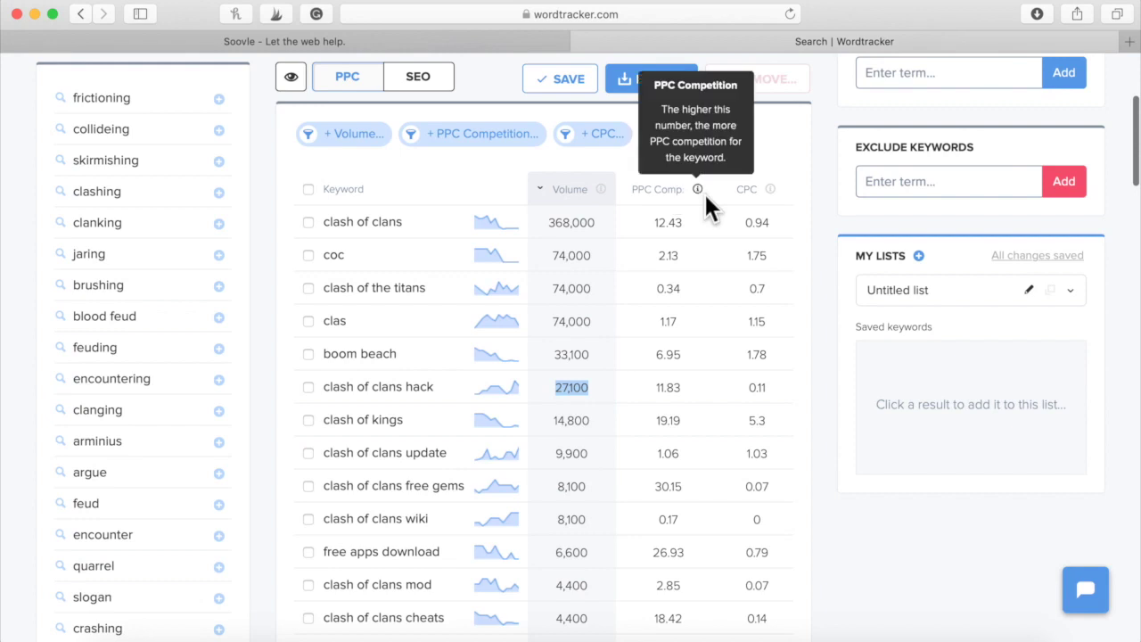
mouse_move(698, 190)
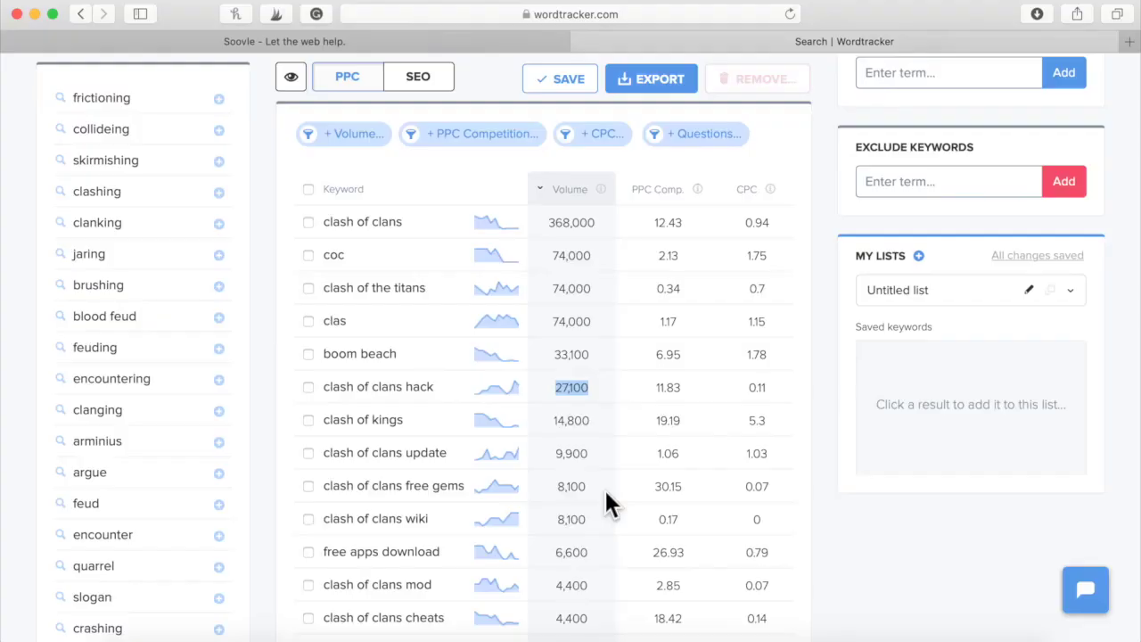
scroll(606, 493, down, 3)
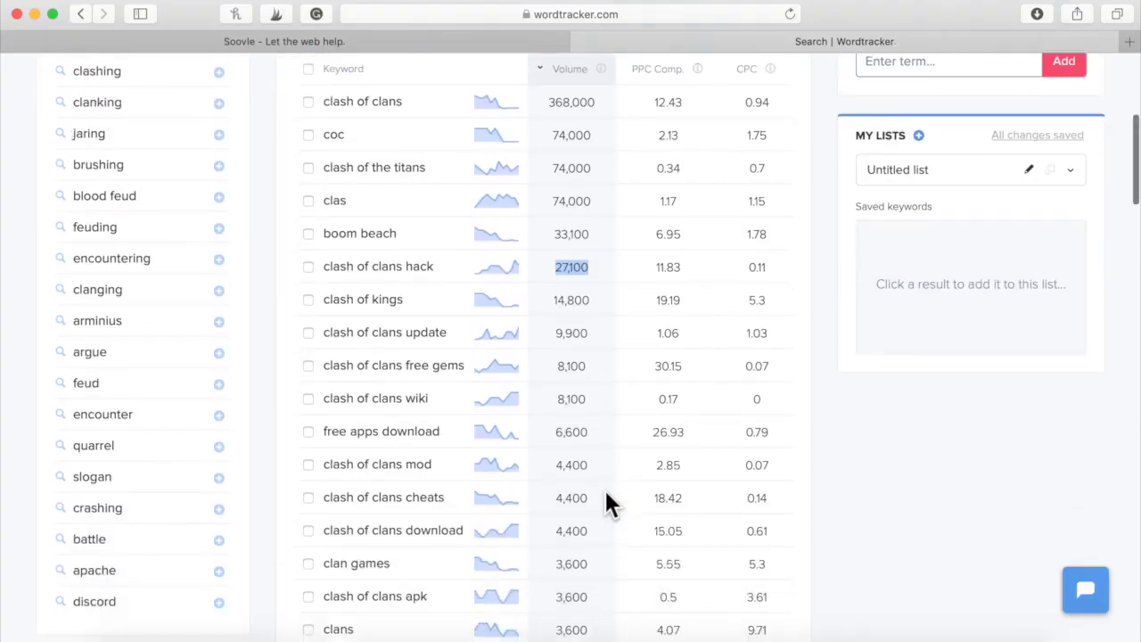
scroll(606, 504, down, 2)
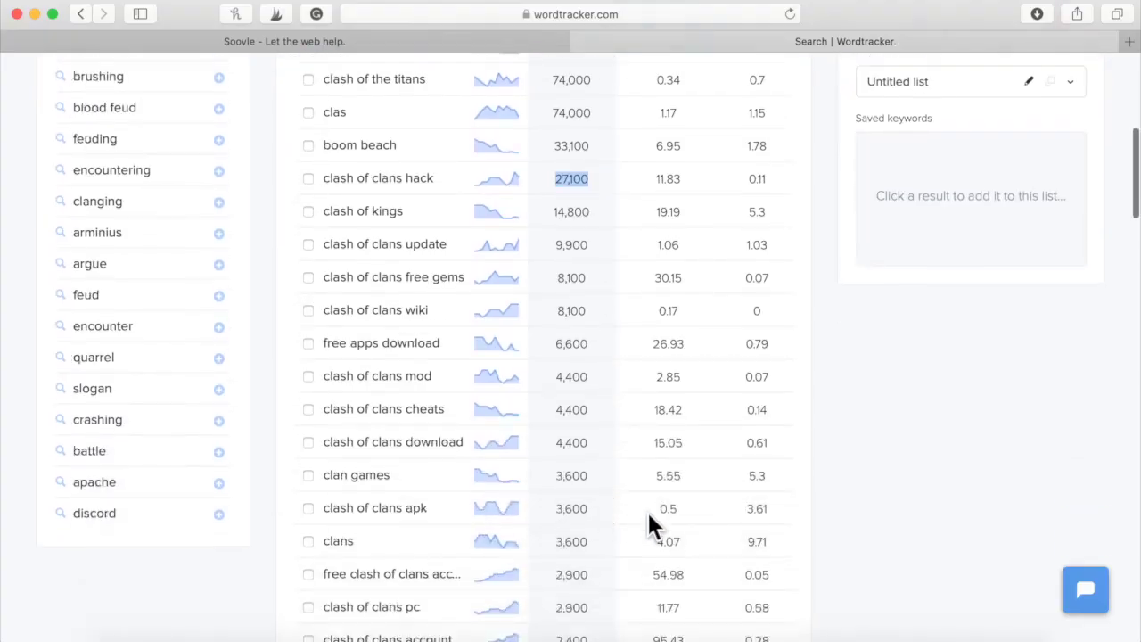
click(684, 512)
drag(655, 579, 690, 582)
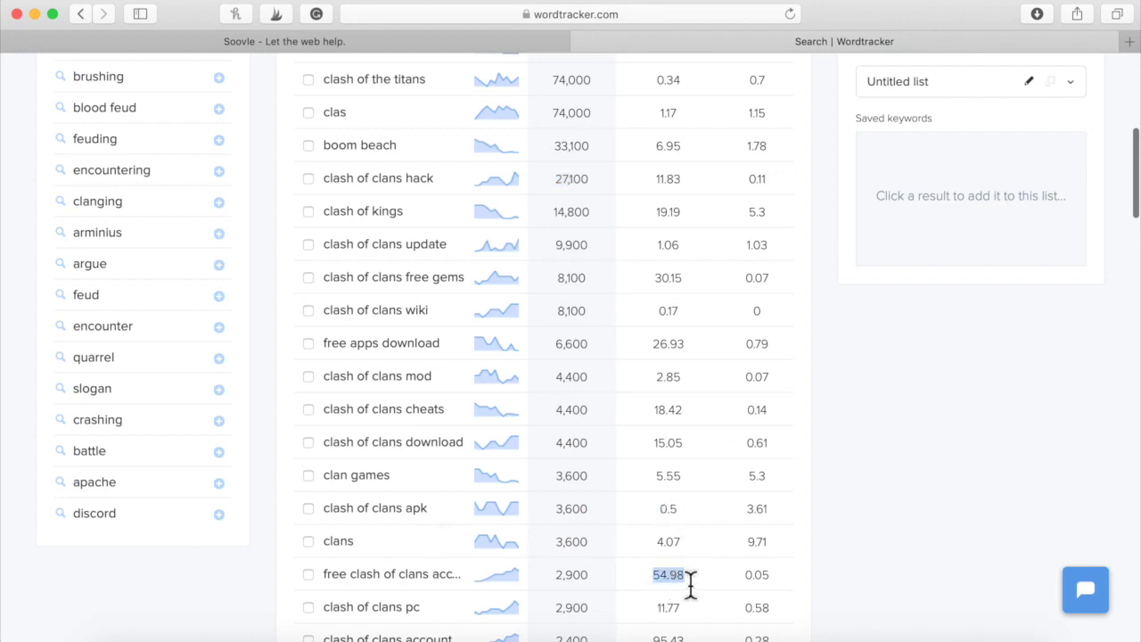
scroll(663, 503, up, 5)
scroll(663, 504, up, 1)
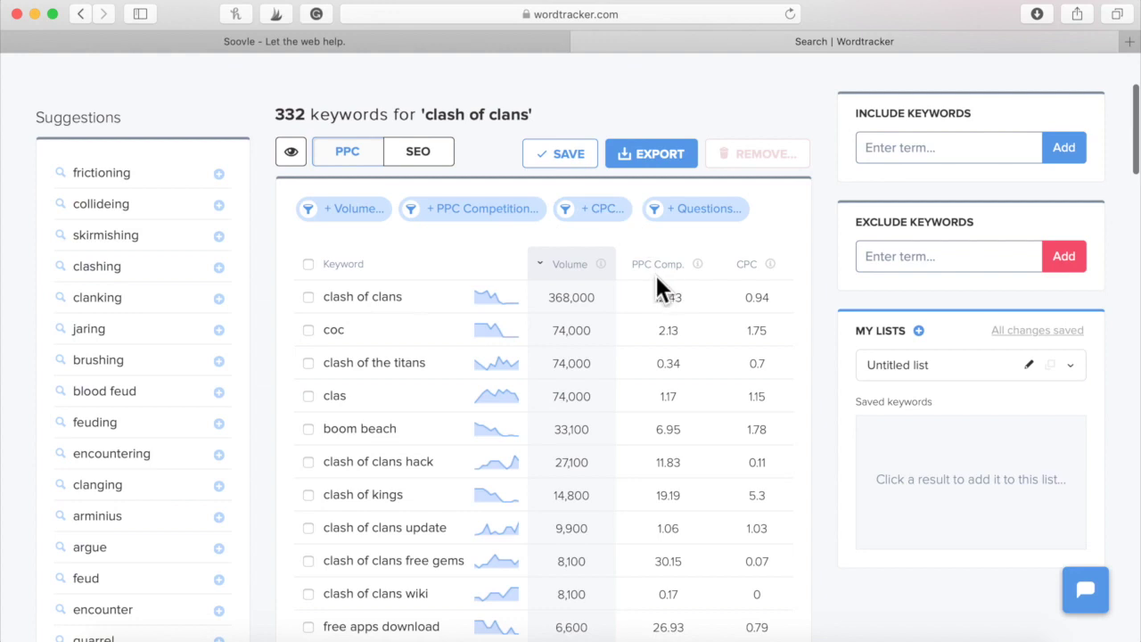
mouse_move(697, 265)
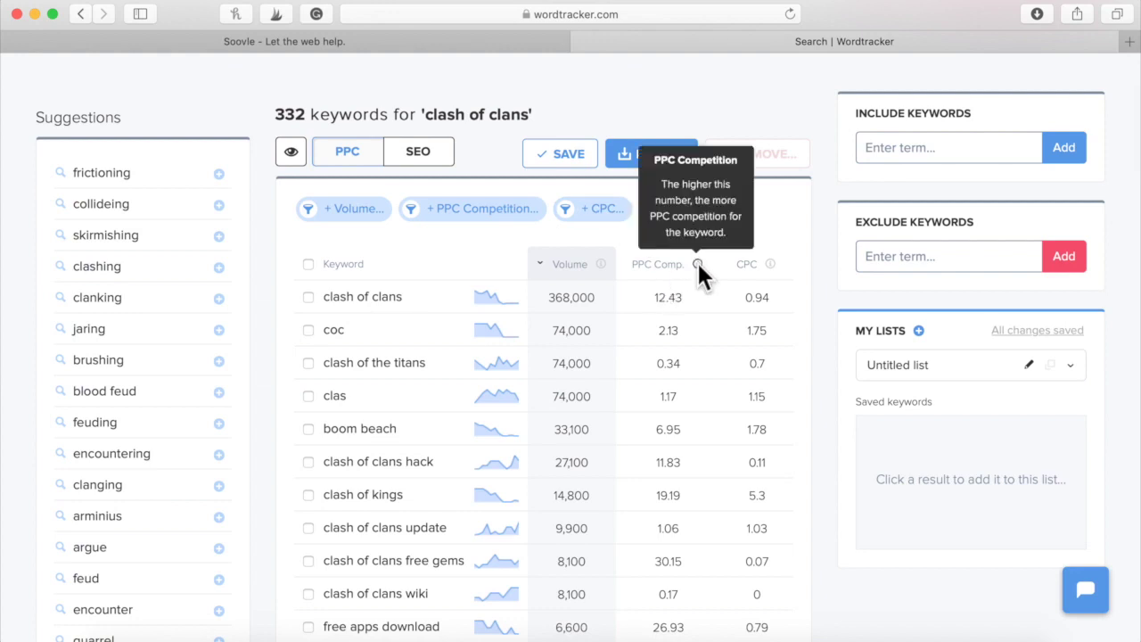
scroll(681, 402, down, 5)
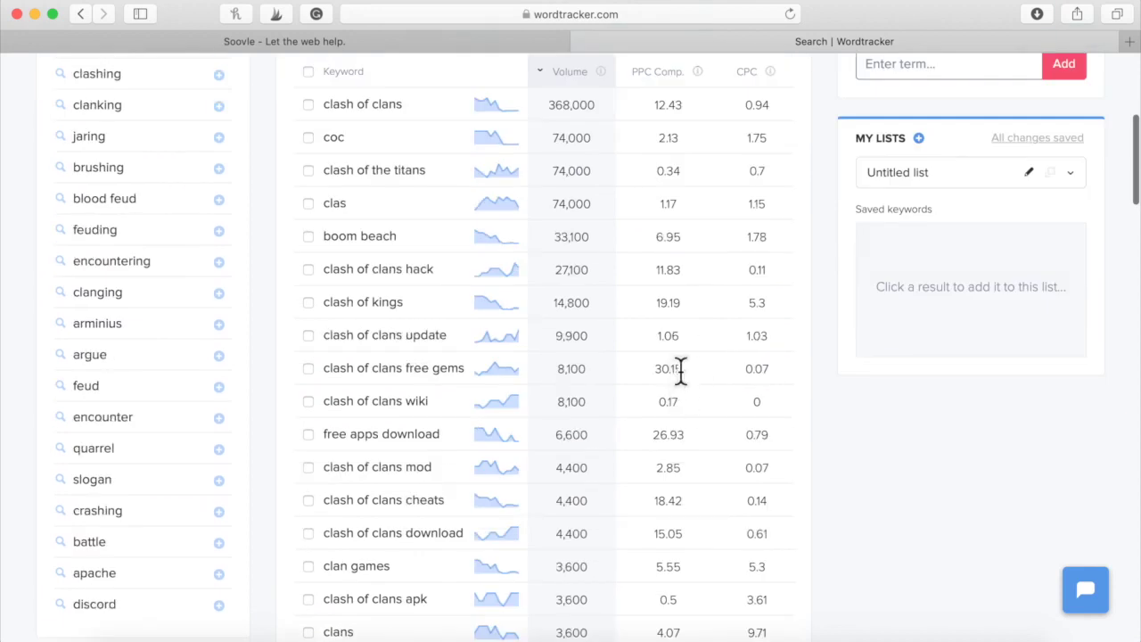
drag(680, 371, 657, 379)
click(657, 382)
scroll(683, 440, down, 6)
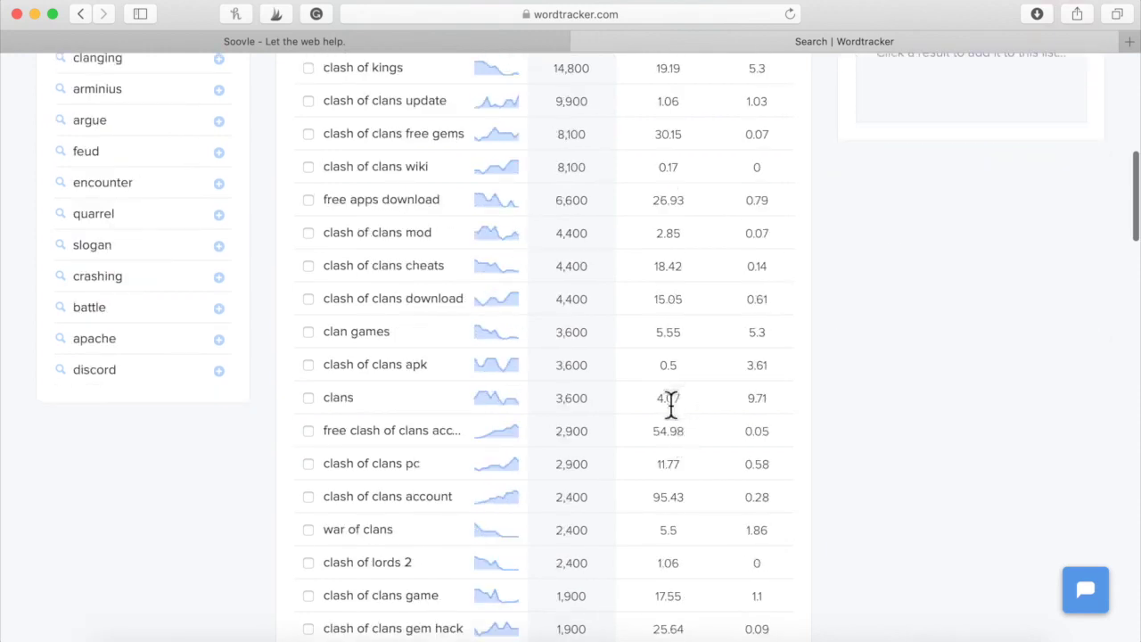
drag(661, 366, 681, 367)
scroll(680, 475, down, 1)
drag(672, 497, 659, 494)
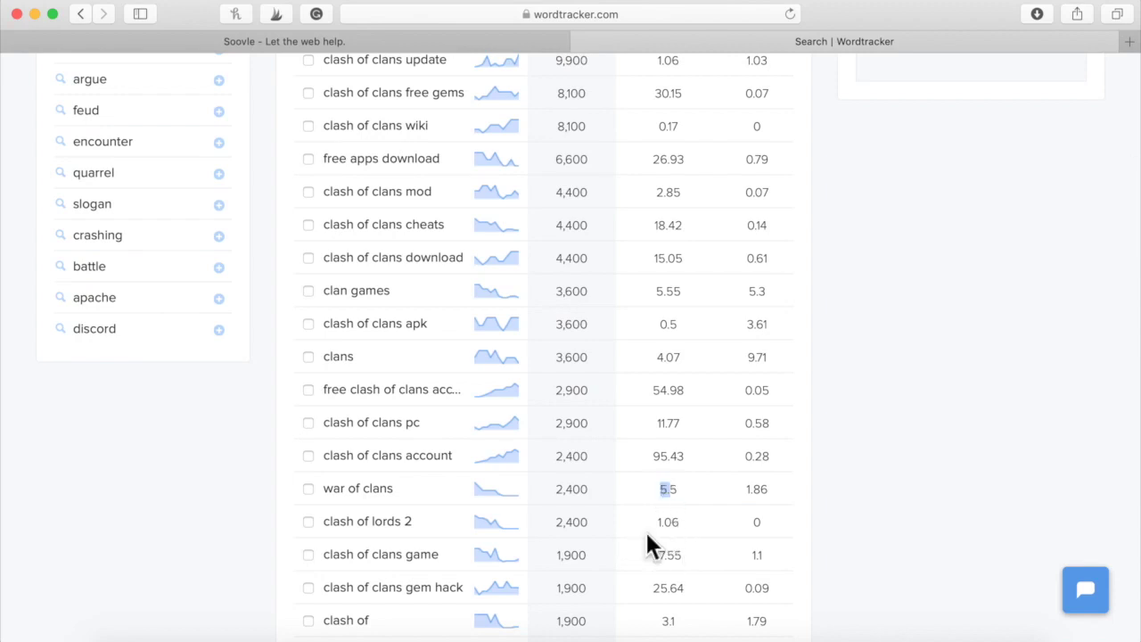
double_click(670, 523)
scroll(664, 532, down, 3)
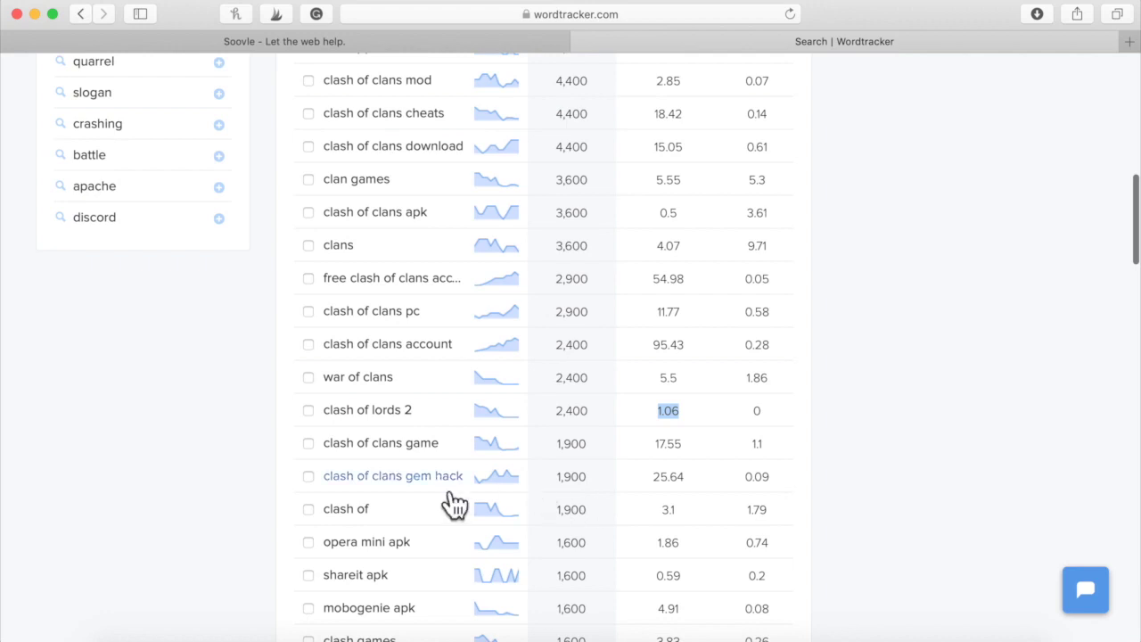
drag(685, 476, 661, 478)
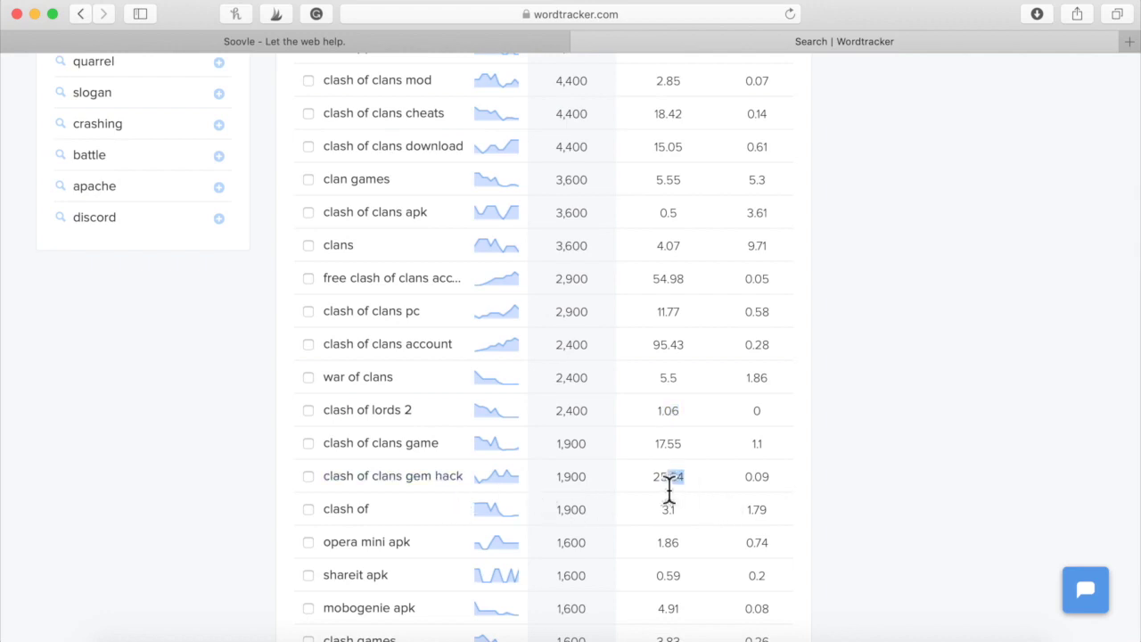
scroll(702, 565, down, 2)
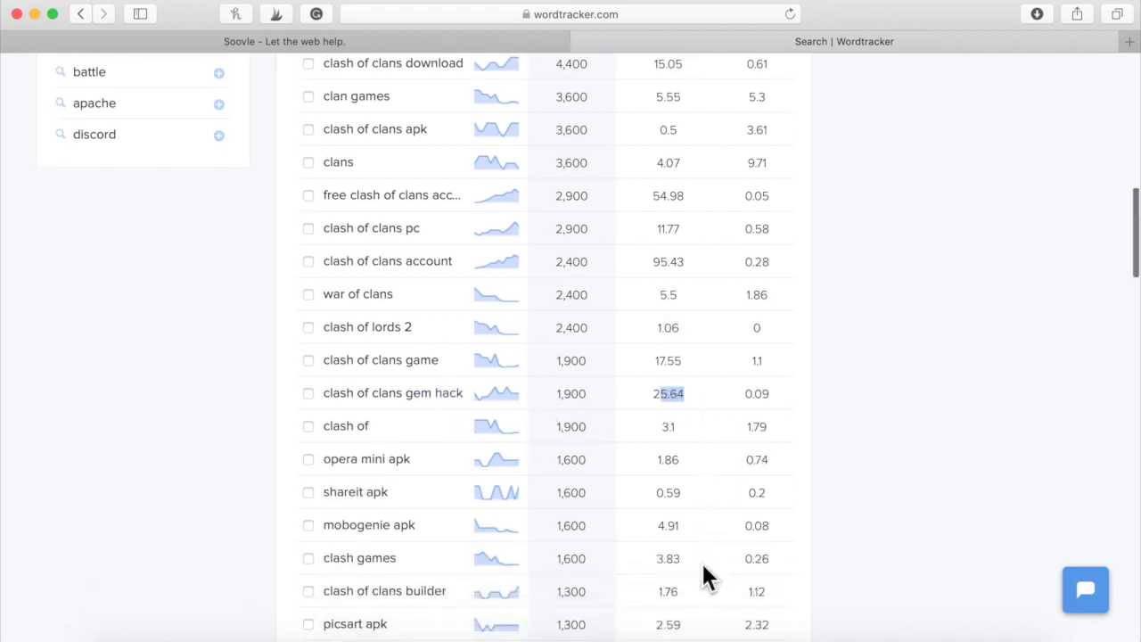
scroll(703, 565, down, 3)
scroll(703, 567, down, 5)
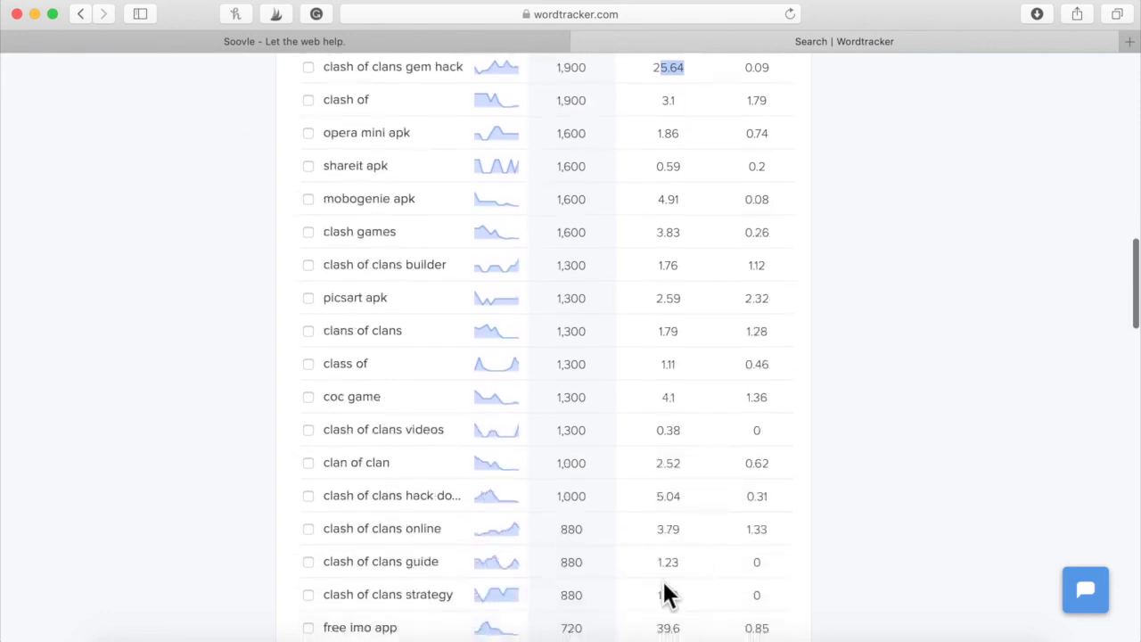
drag(657, 562, 683, 561)
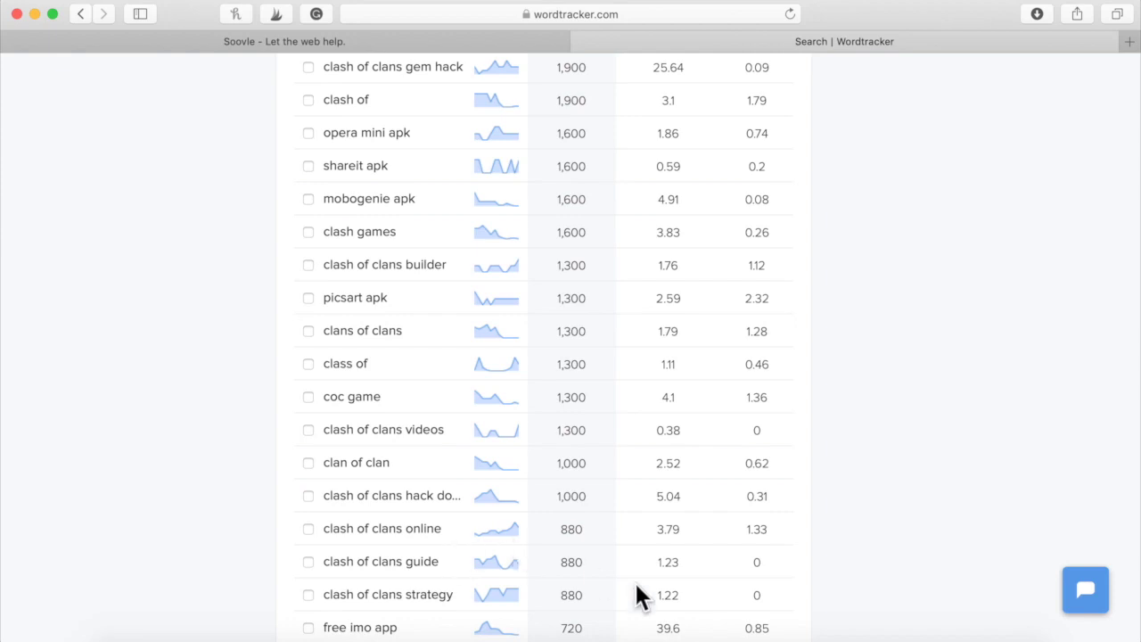
double_click(567, 563)
double_click(568, 563)
mouse_move(524, 374)
scroll(441, 241, up, 3)
scroll(441, 239, up, 3)
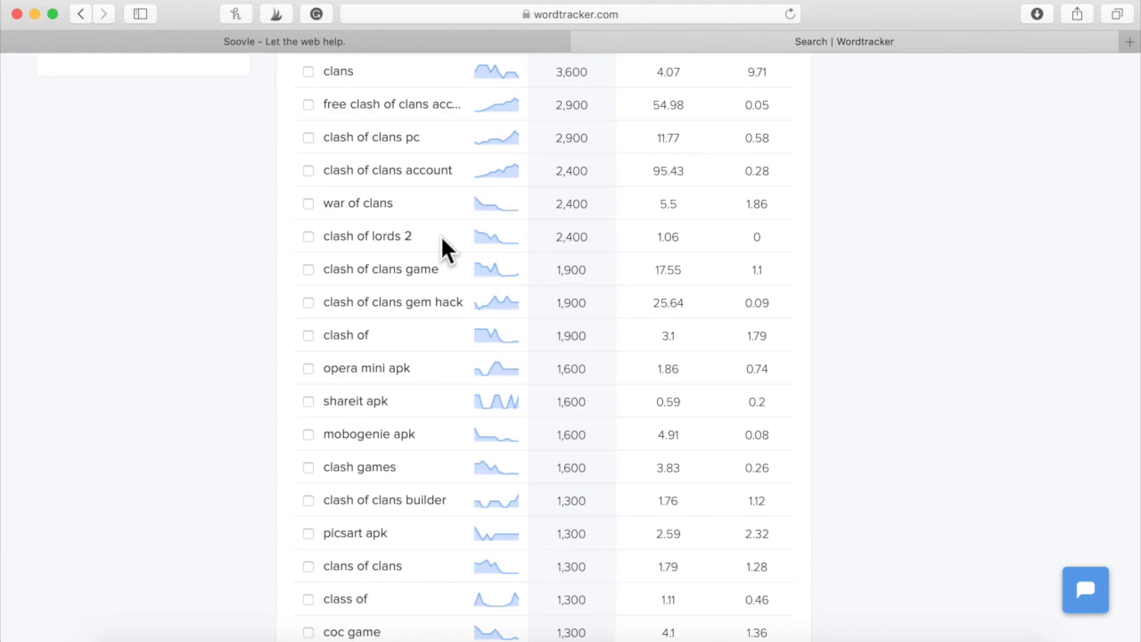
scroll(440, 233, up, 15)
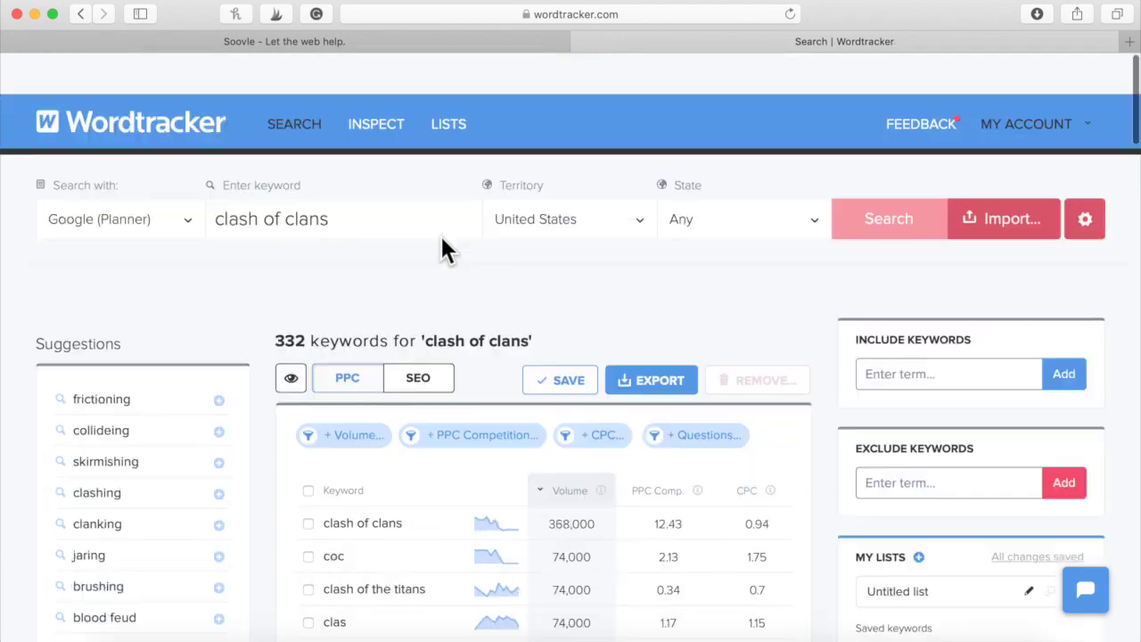
Search Wordtracker for 'keto diet', scroll through the 562 keyword results, then return to Soovle.
triple_click(324, 181)
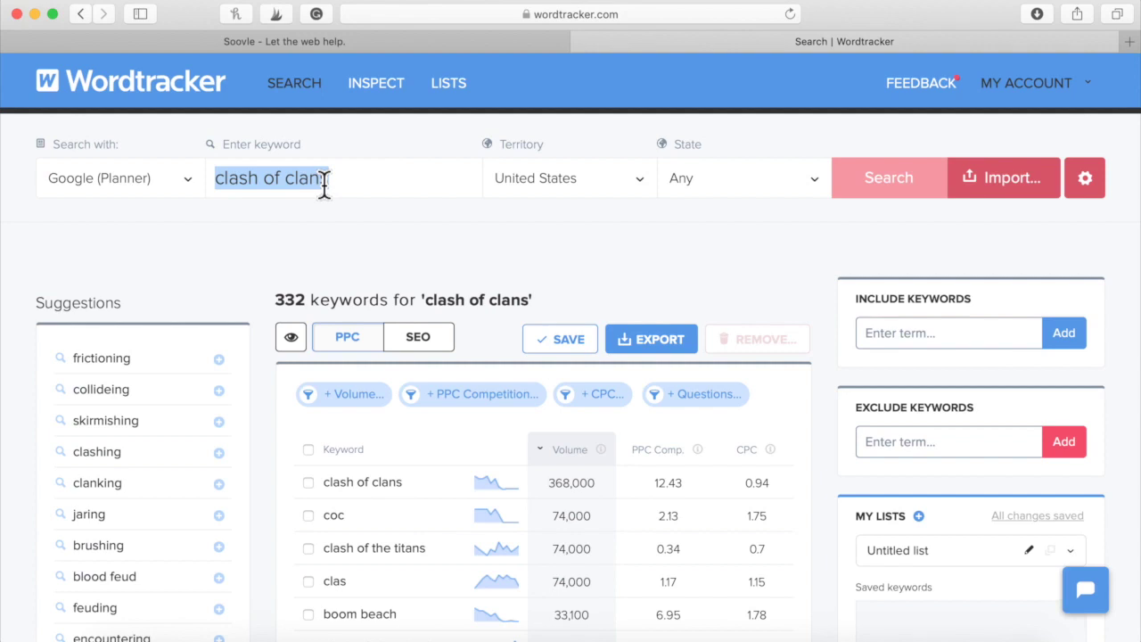
text(keto diet)
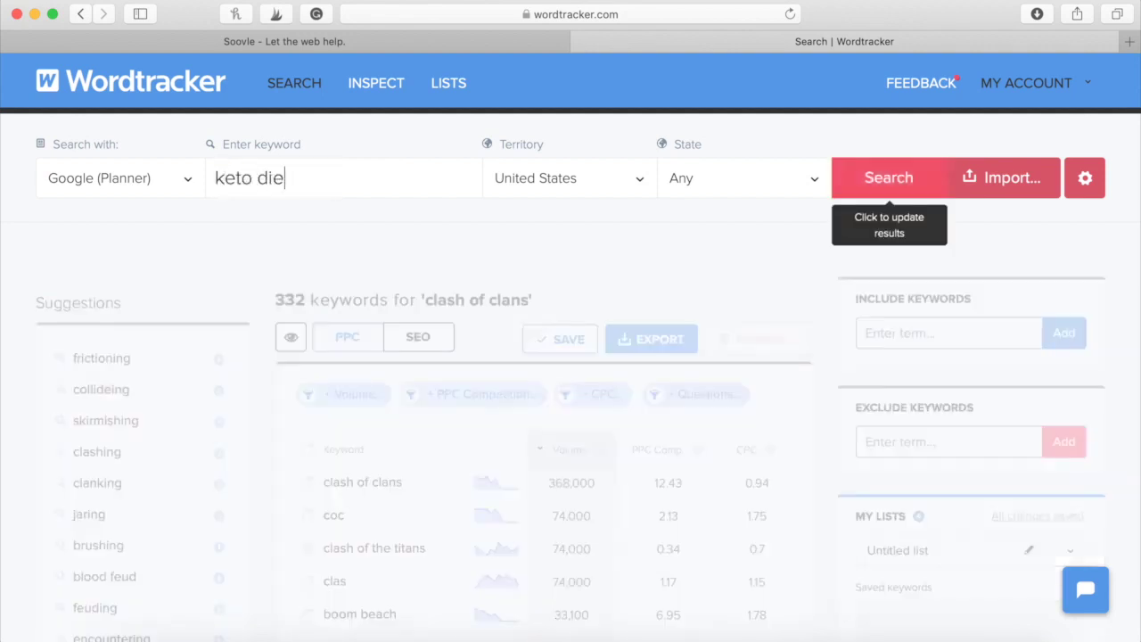
click(901, 183)
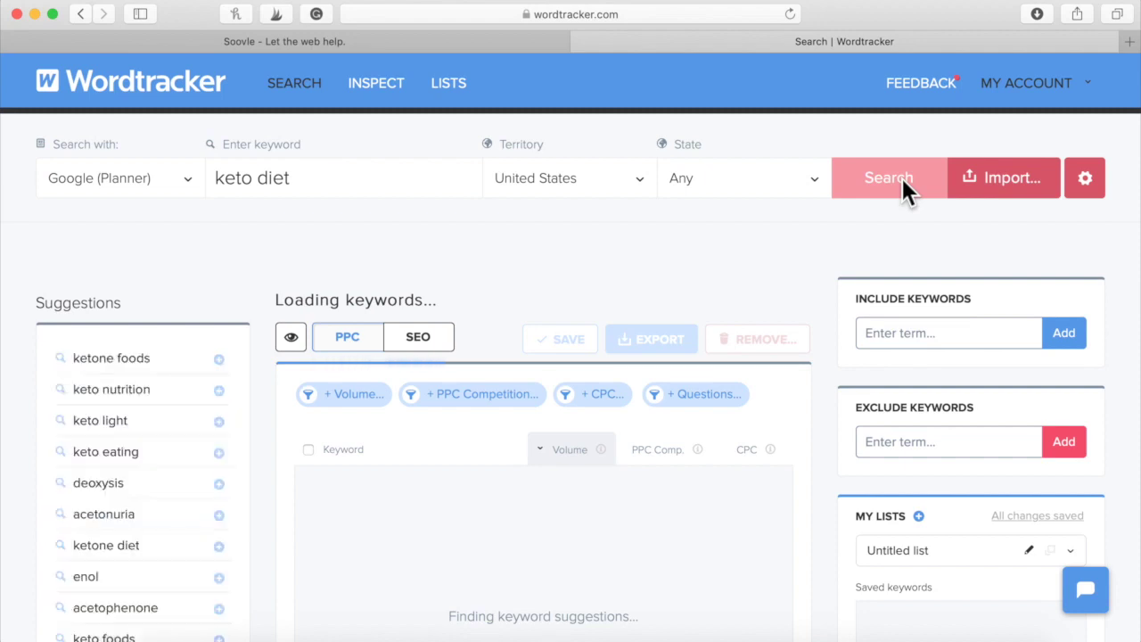
scroll(753, 257, down, 2)
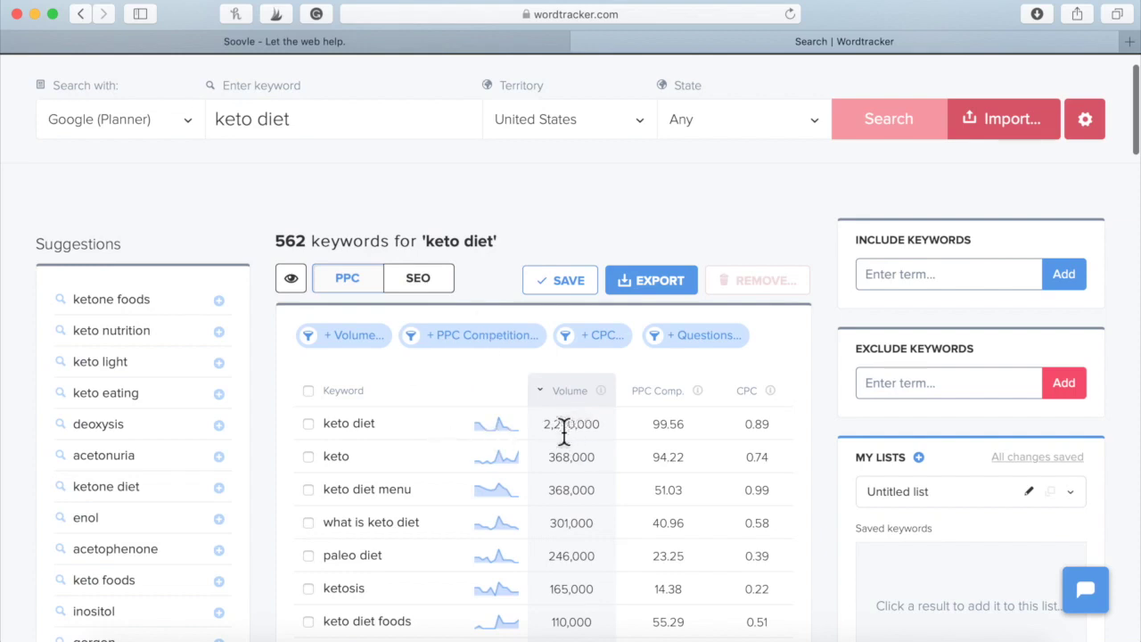
scroll(587, 430, down, 4)
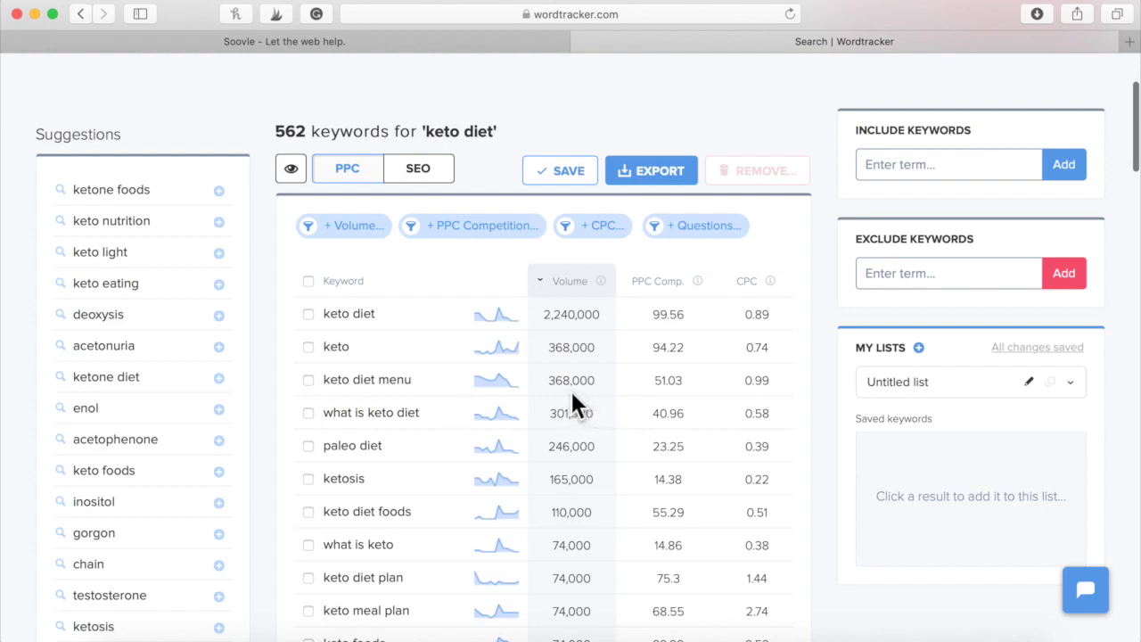
scroll(562, 403, up, 3)
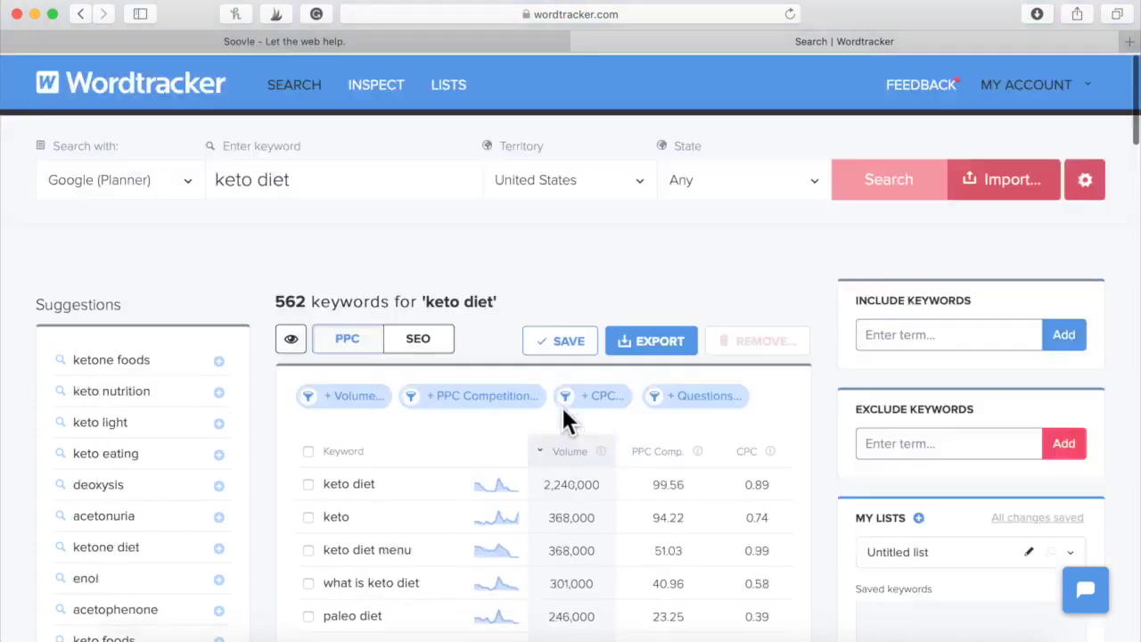
scroll(571, 415, down, 3)
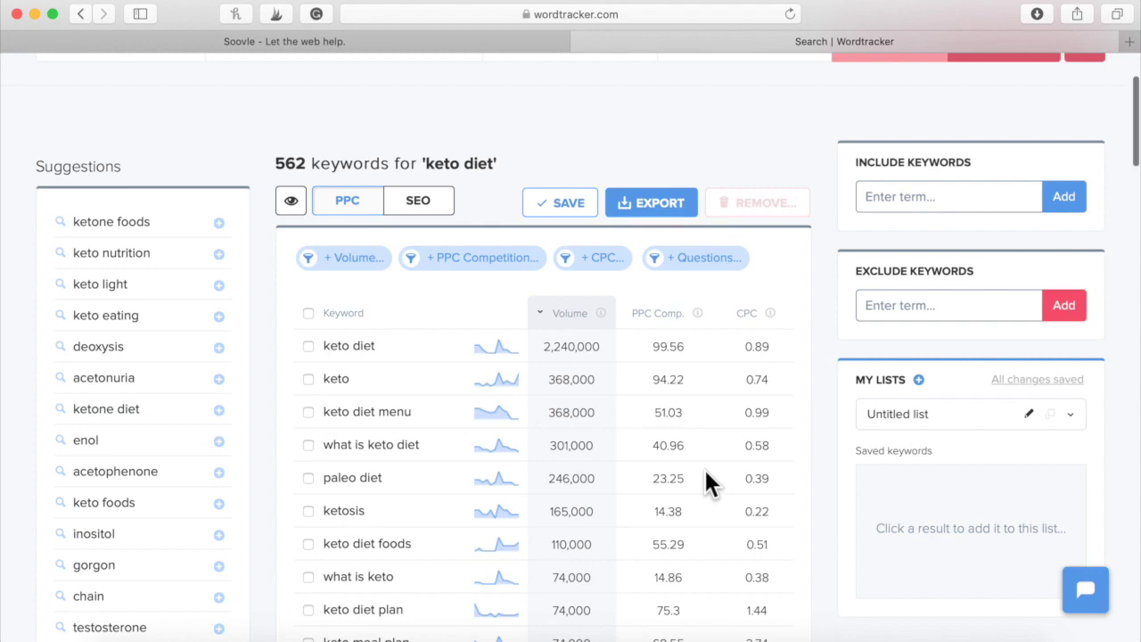
click(482, 45)
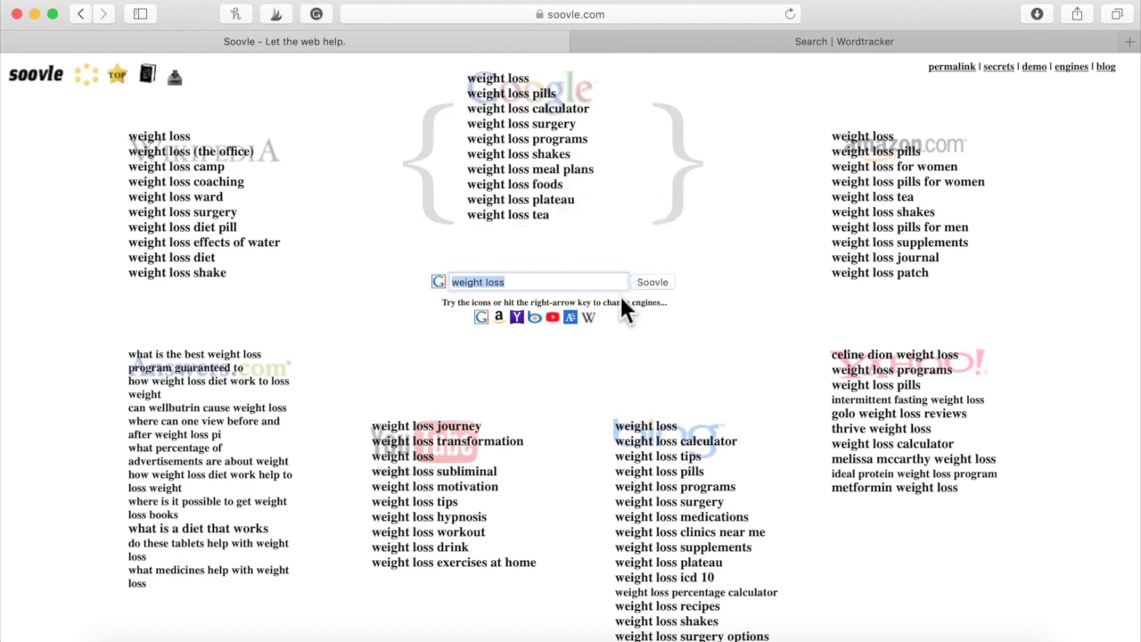
Return to the Wordtracker 'keto diet' results listing 562 keywords.
click(639, 42)
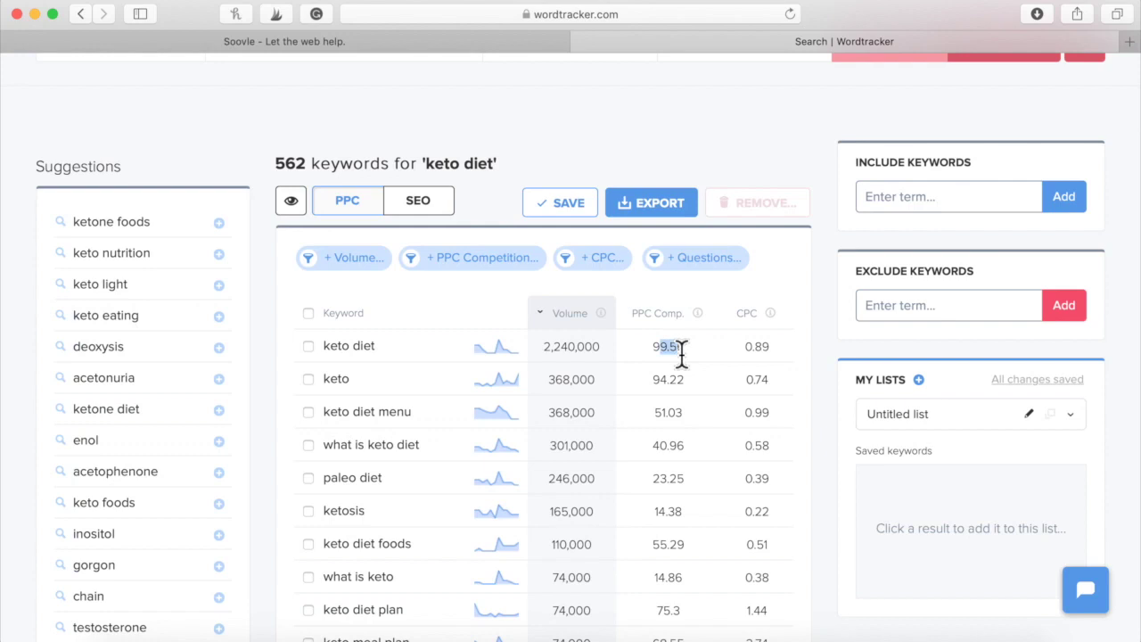
drag(687, 348, 658, 350)
click(677, 354)
scroll(664, 352, down, 20)
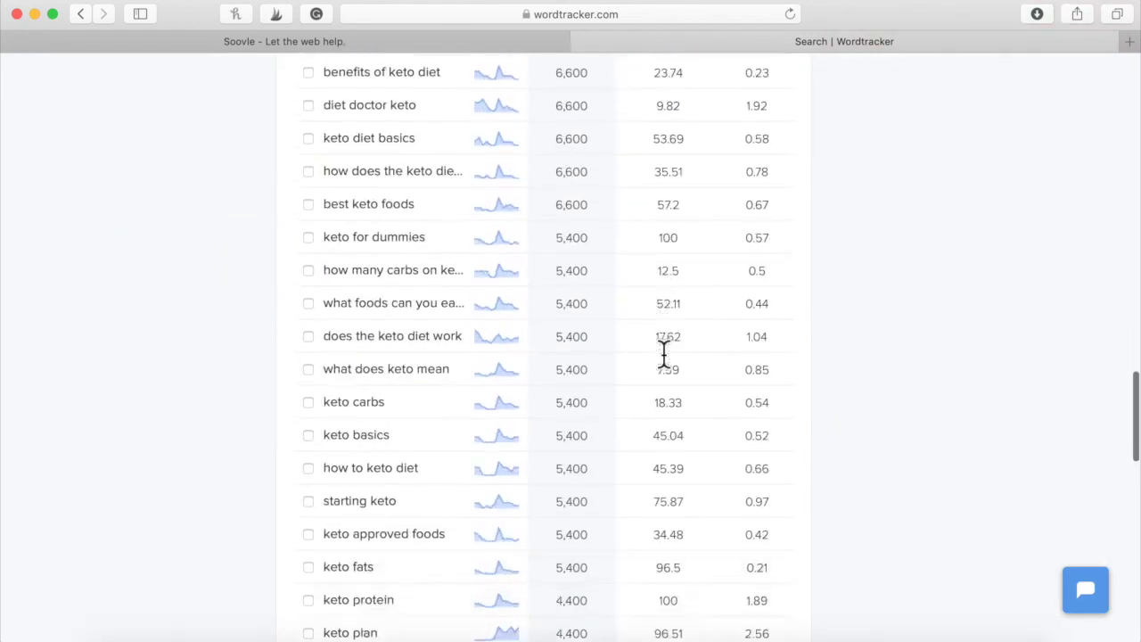
scroll(664, 357, down, 10)
scroll(664, 356, up, 20)
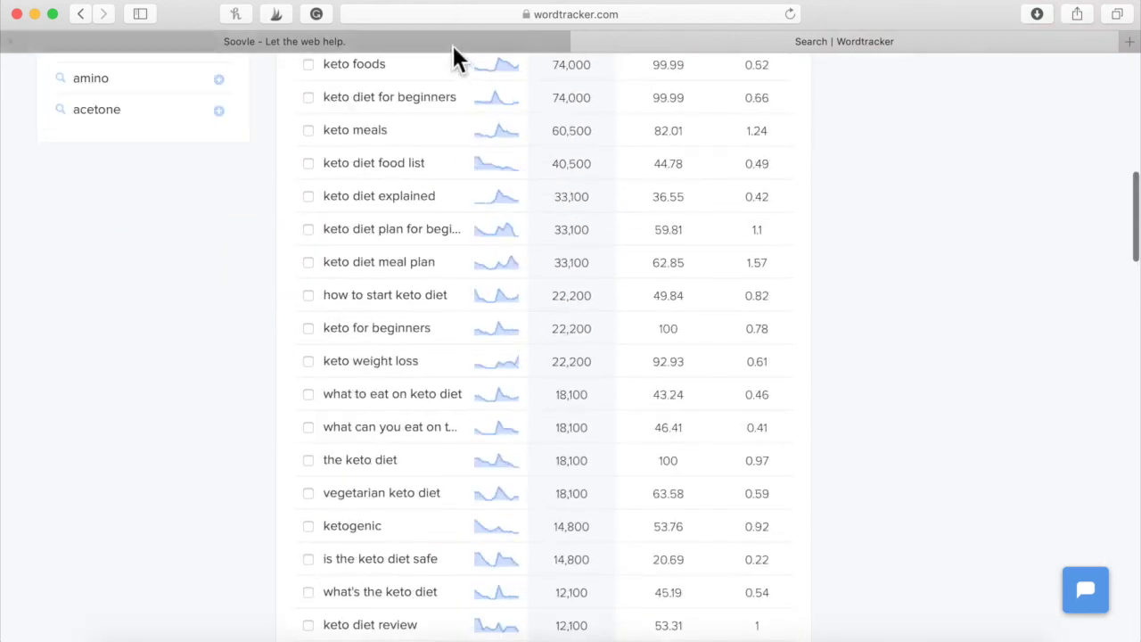
click(452, 44)
click(646, 49)
scroll(540, 173, up, 5)
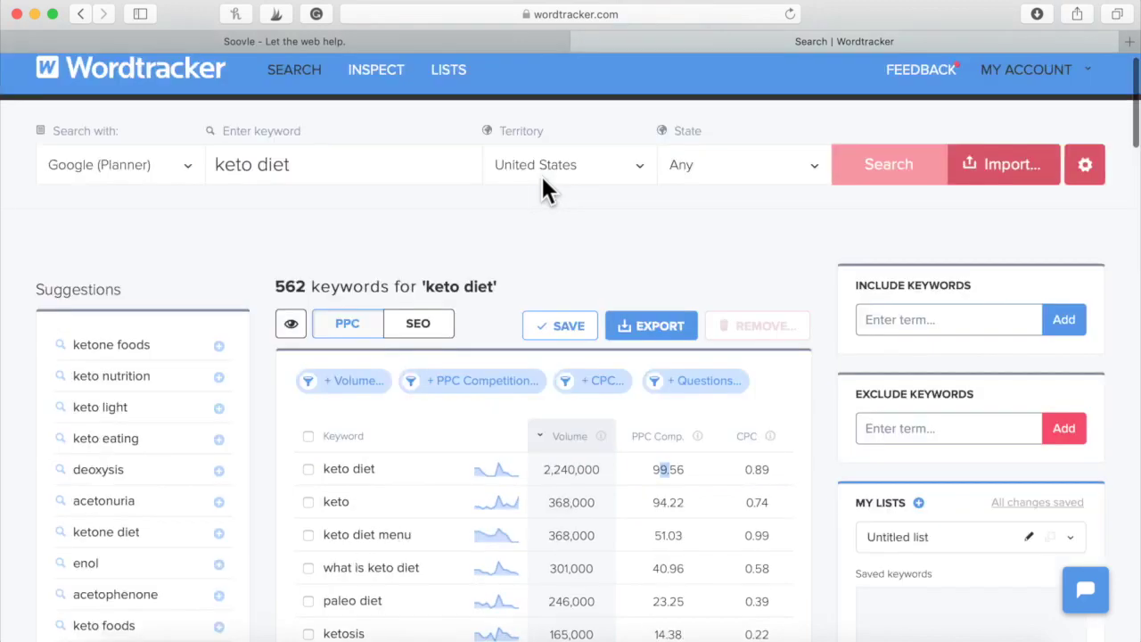
scroll(542, 176, up, 1)
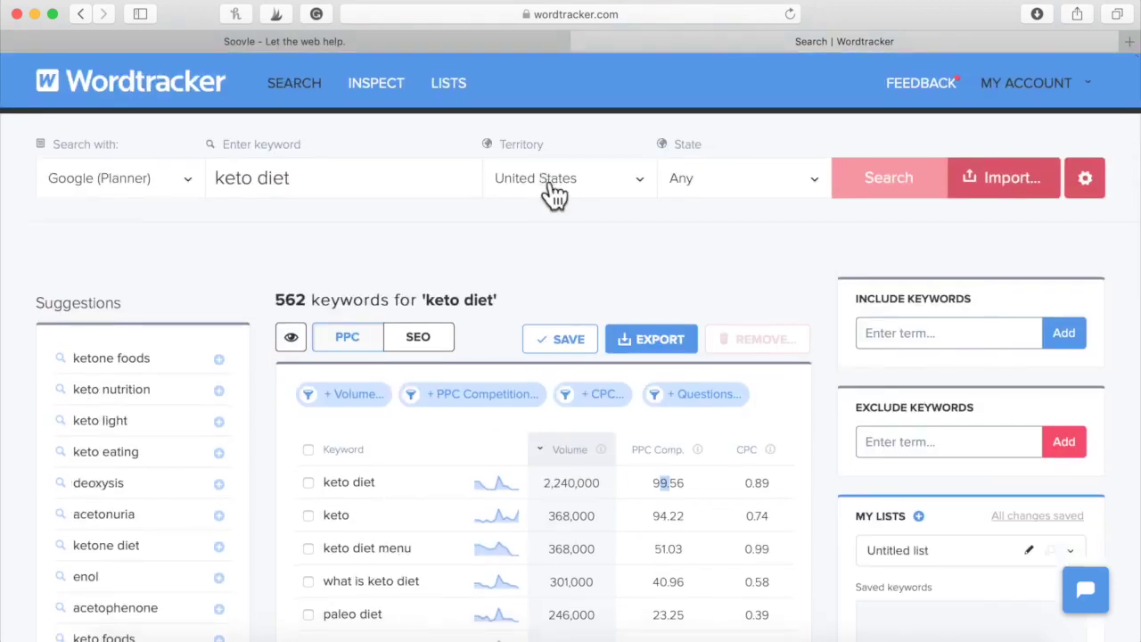
scroll(552, 192, down, 10)
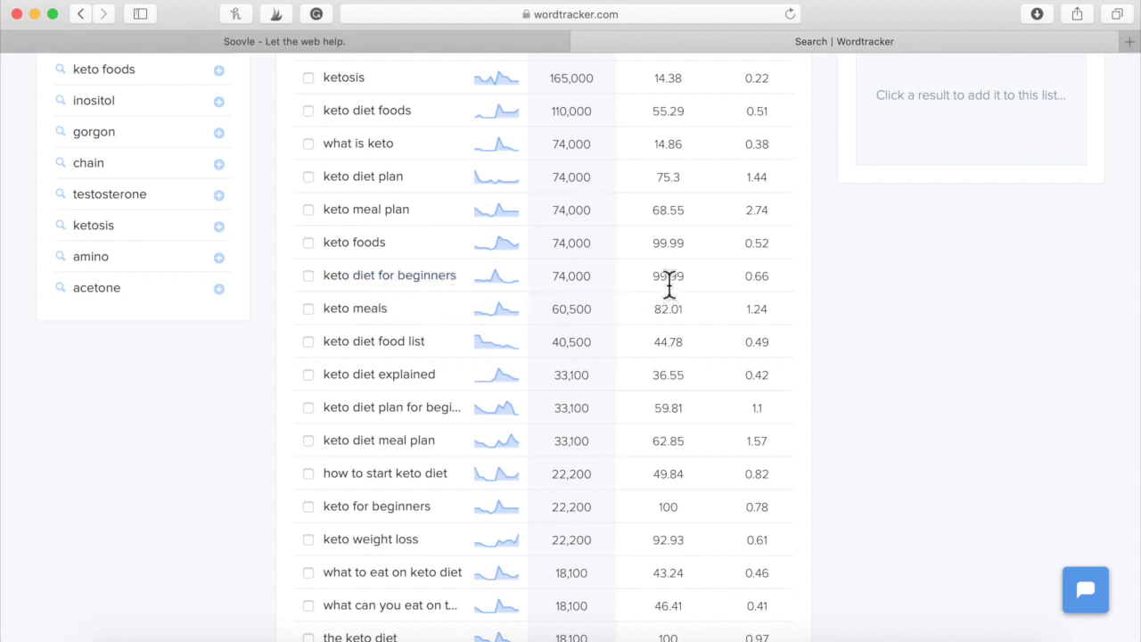
drag(668, 278, 683, 278)
Scroll the keto diet results, highlighting 'keto weight loss', then bring back Soovle's weight loss suggestions.
scroll(430, 398, down, 5)
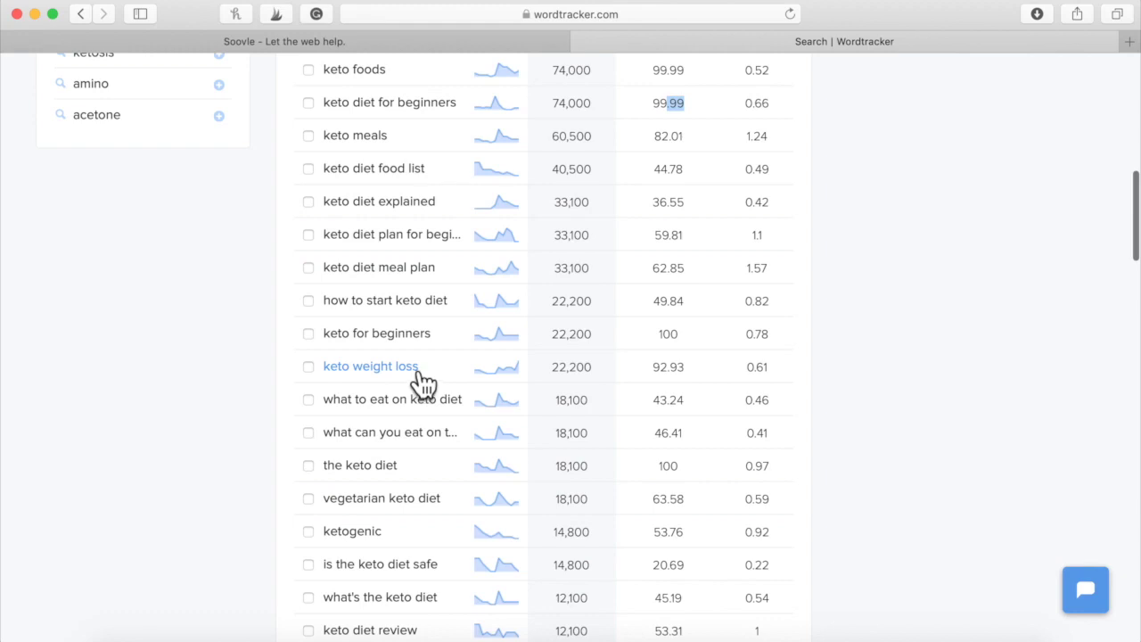
click(402, 373)
drag(402, 372, 319, 369)
click(286, 372)
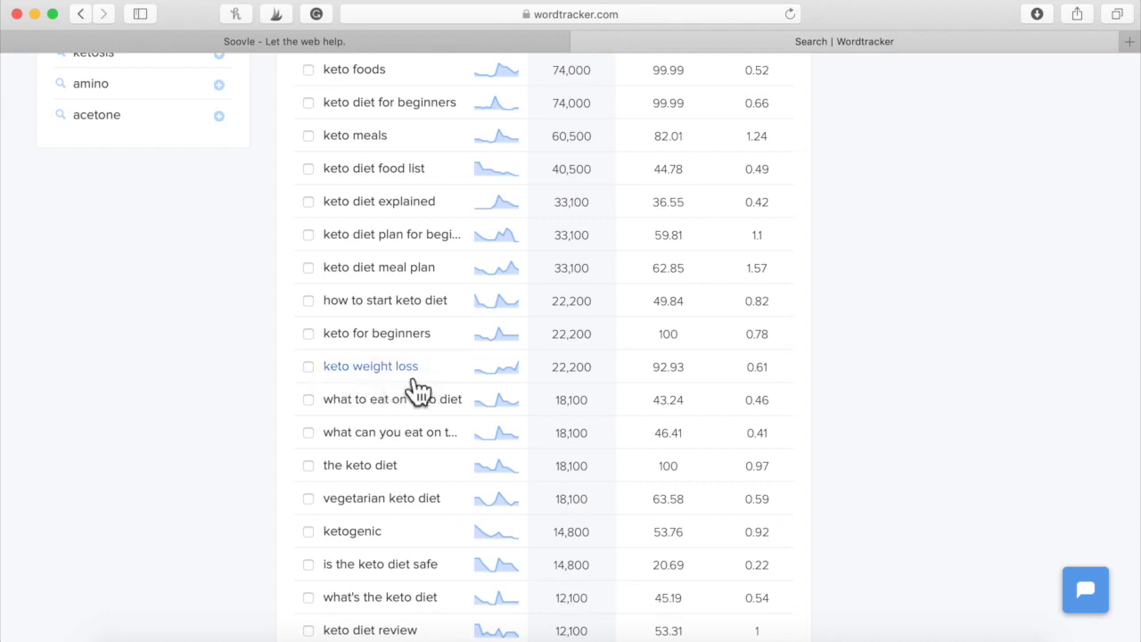
scroll(417, 390, down, 5)
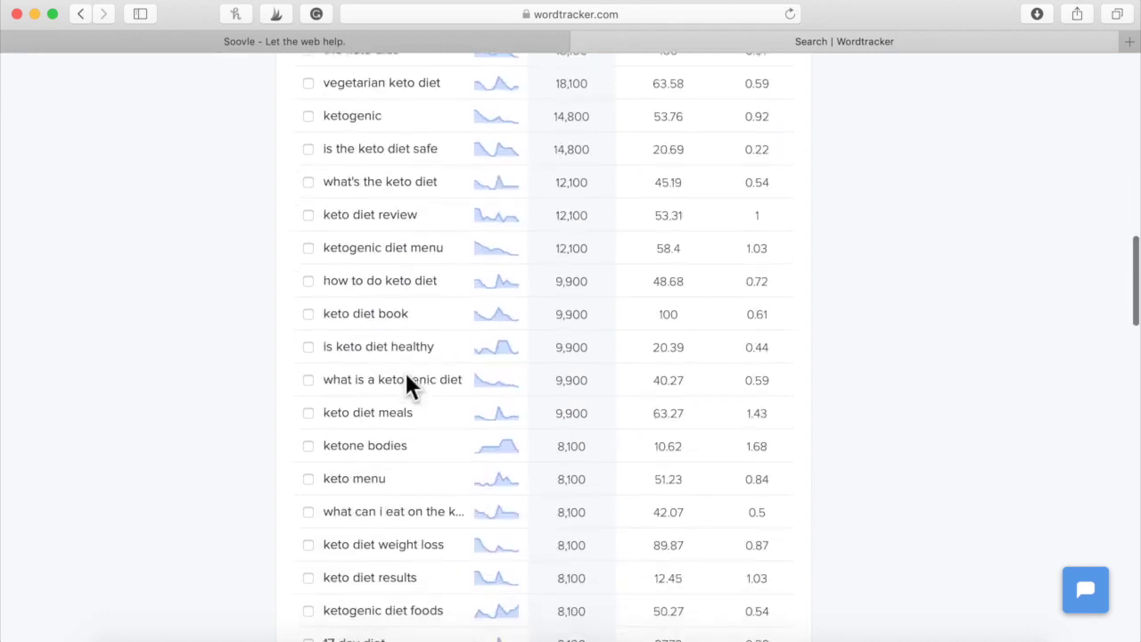
scroll(406, 382, down, 15)
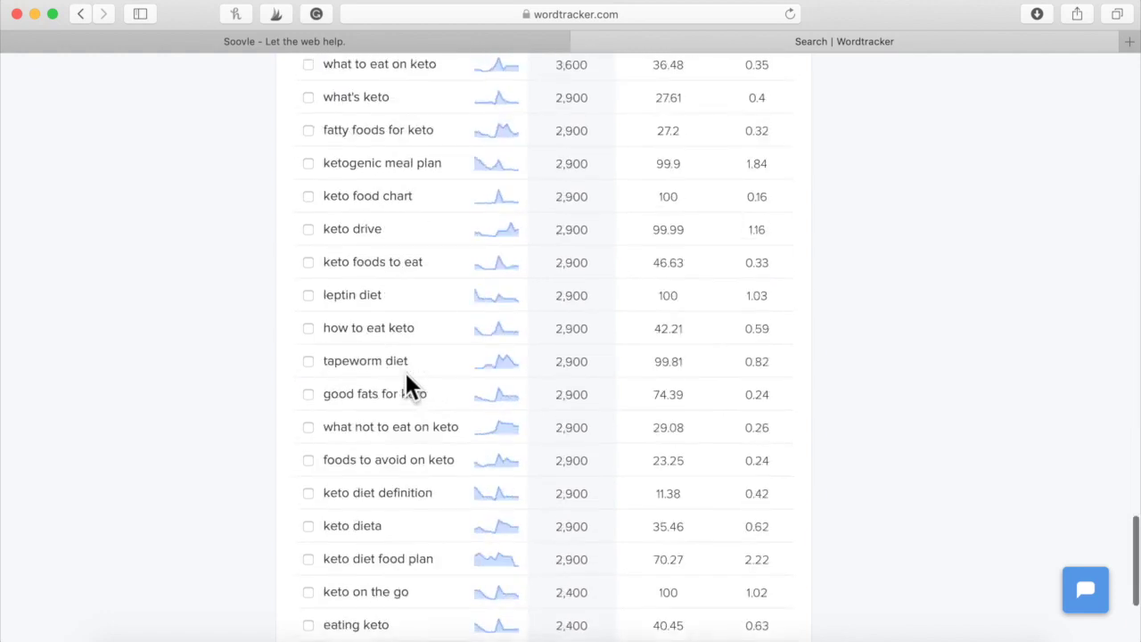
scroll(404, 373, up, 20)
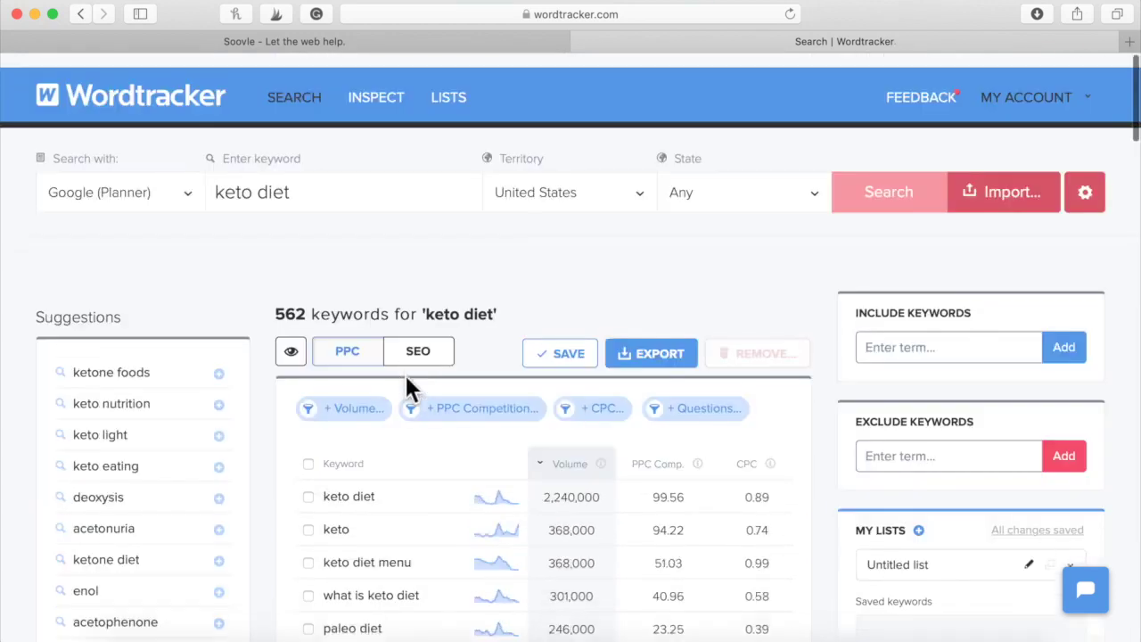
click(408, 44)
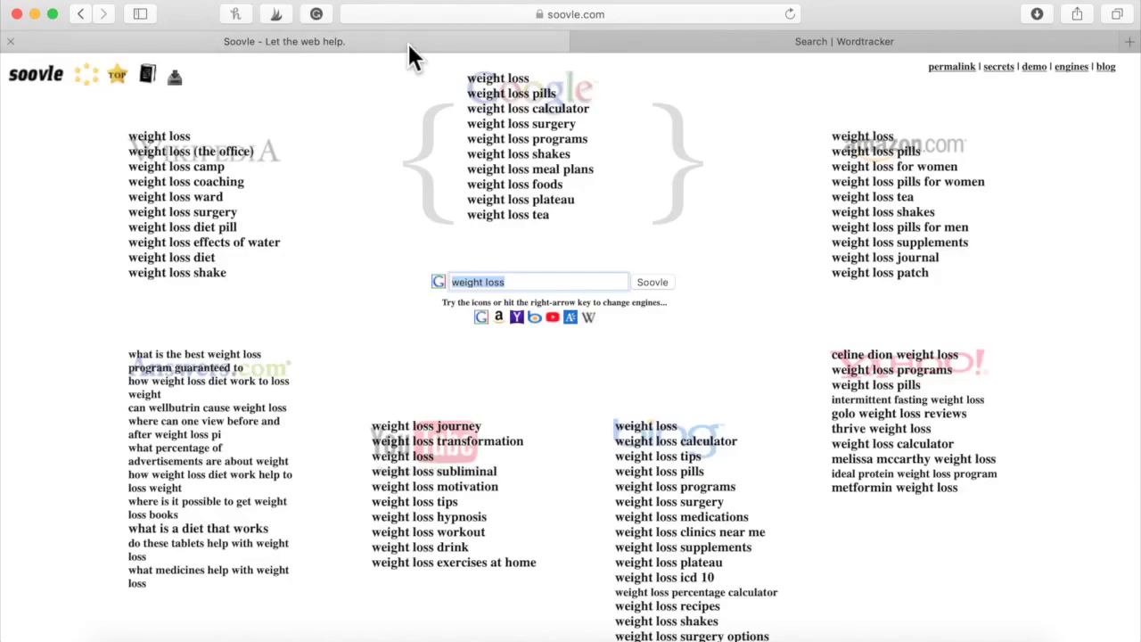
Switch back to the Wordtracker keto diet results led by 'keto diet' at 2,240,000 volume.
click(667, 39)
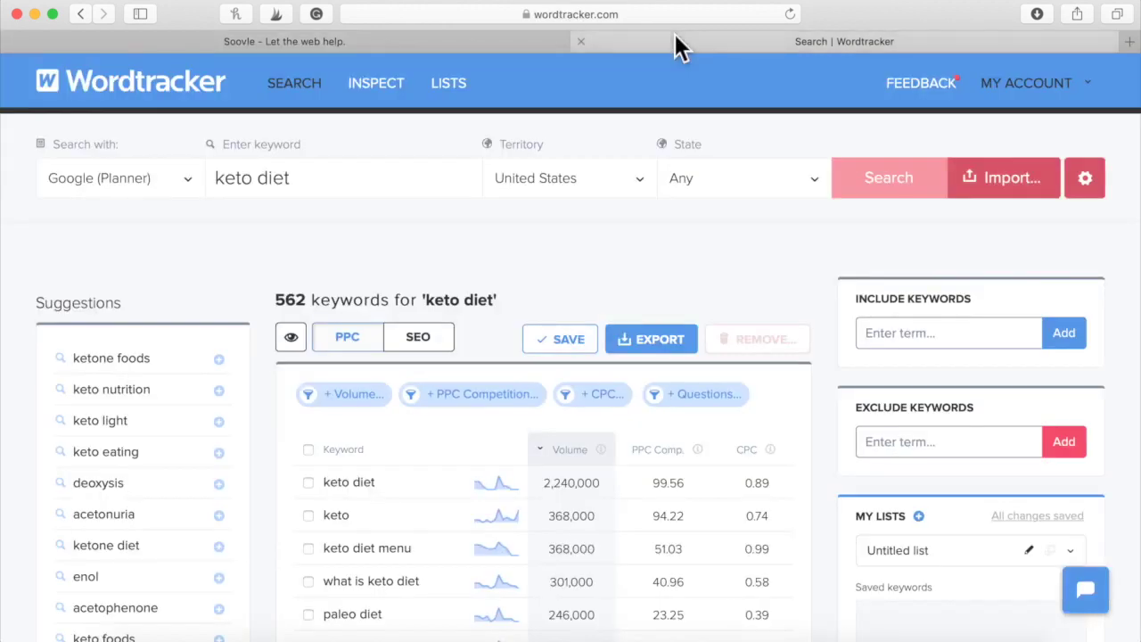